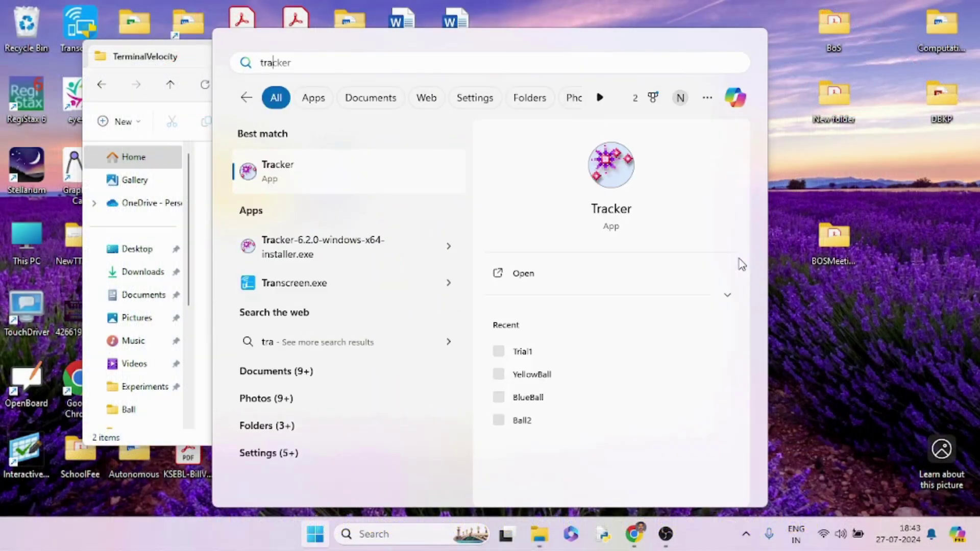
Launch Tracker from the Start menu search results
click(398, 186)
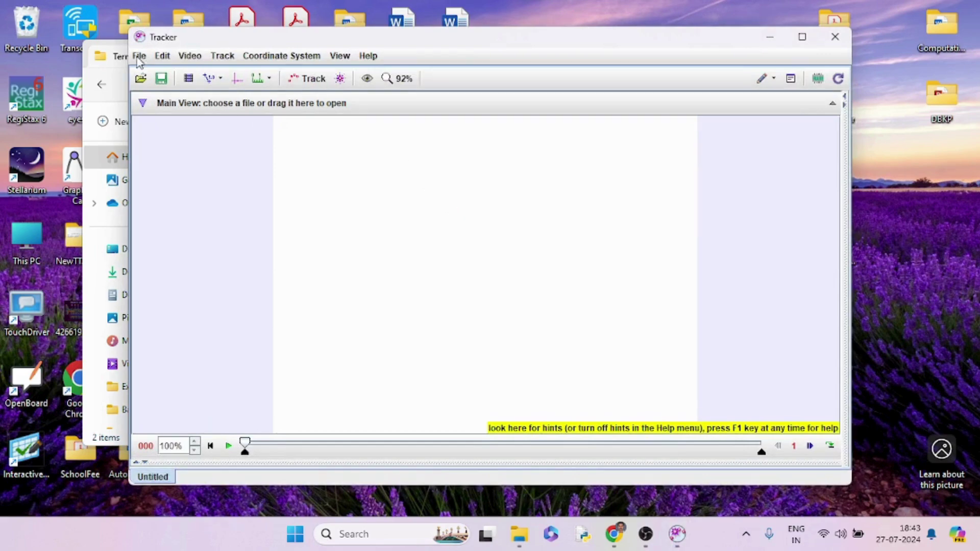
Maximize Tracker and open TerminalVelocity_2.mp4 from the TerminalVelocity folder
click(802, 37)
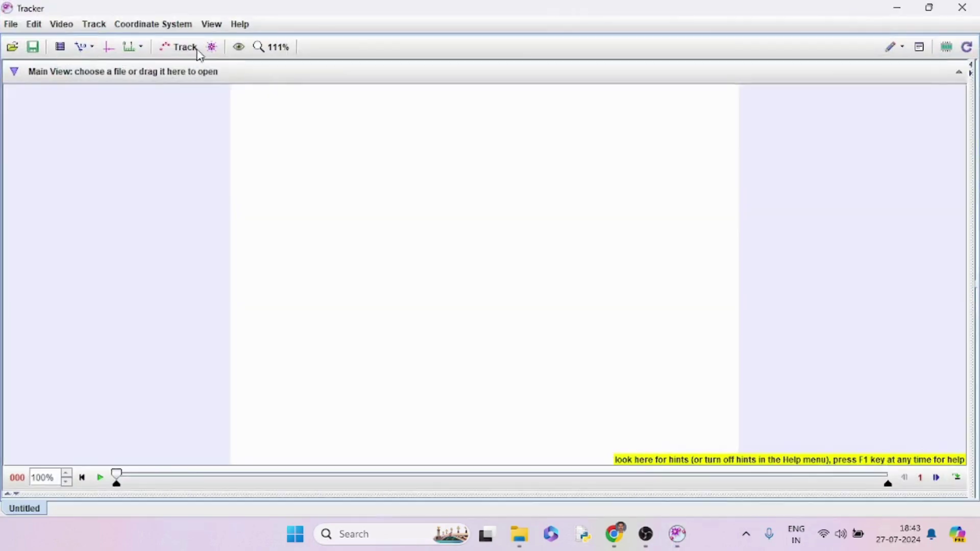
click(12, 47)
click(28, 67)
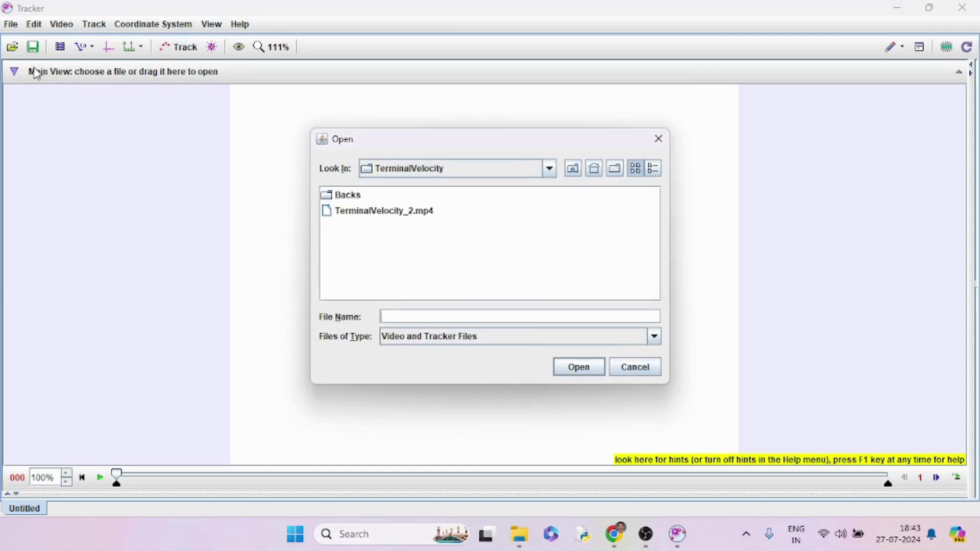
click(434, 172)
click(434, 173)
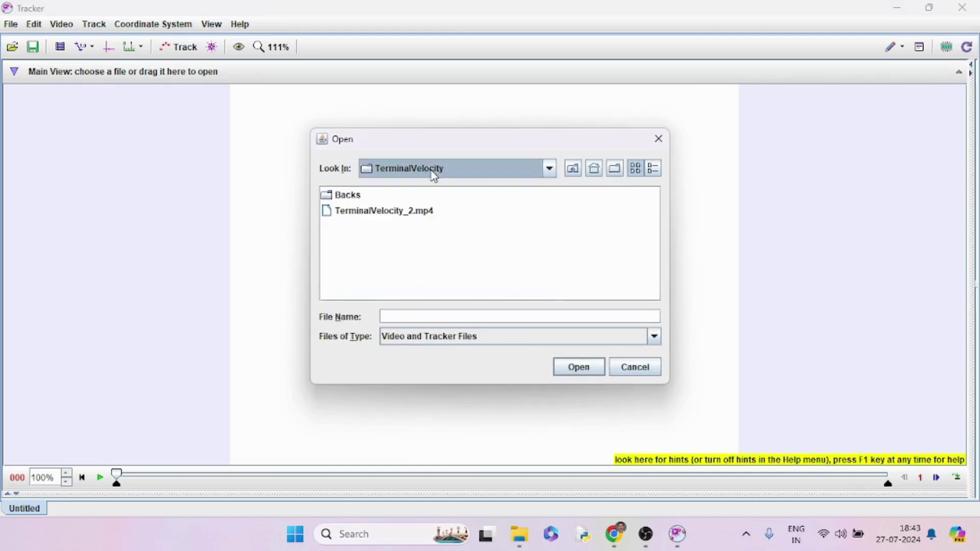
click(416, 213)
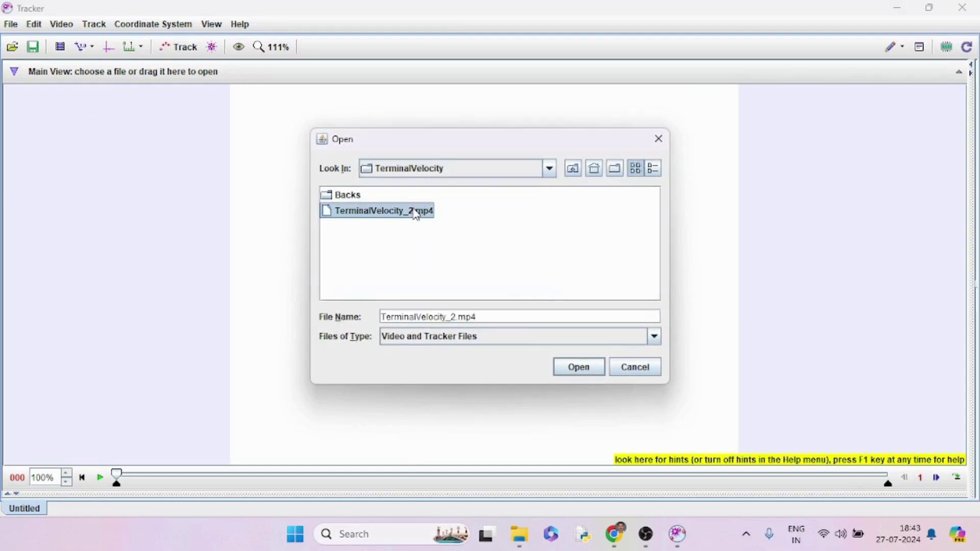
click(579, 368)
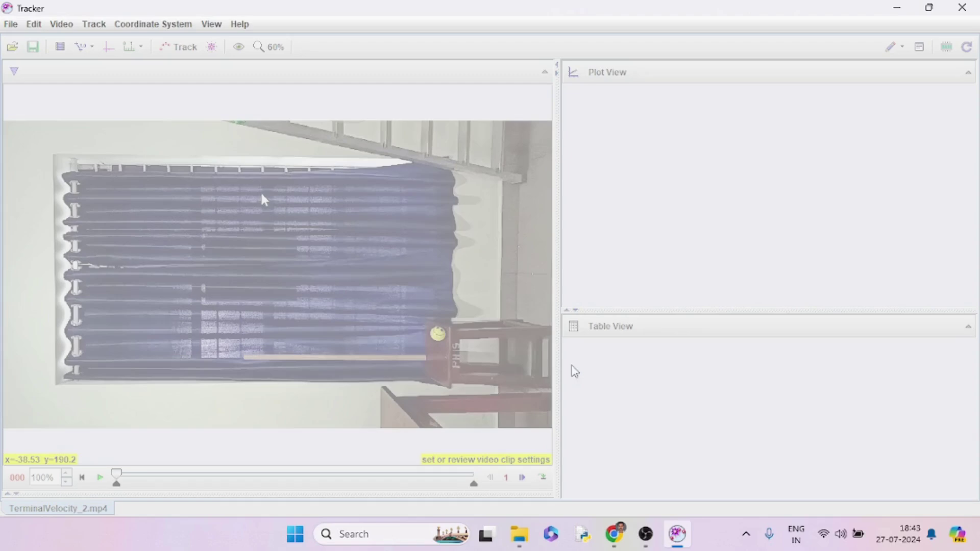
Add a -90° Rotate filter for portrait view and move the clip start to about frame 2106
right_click(263, 197)
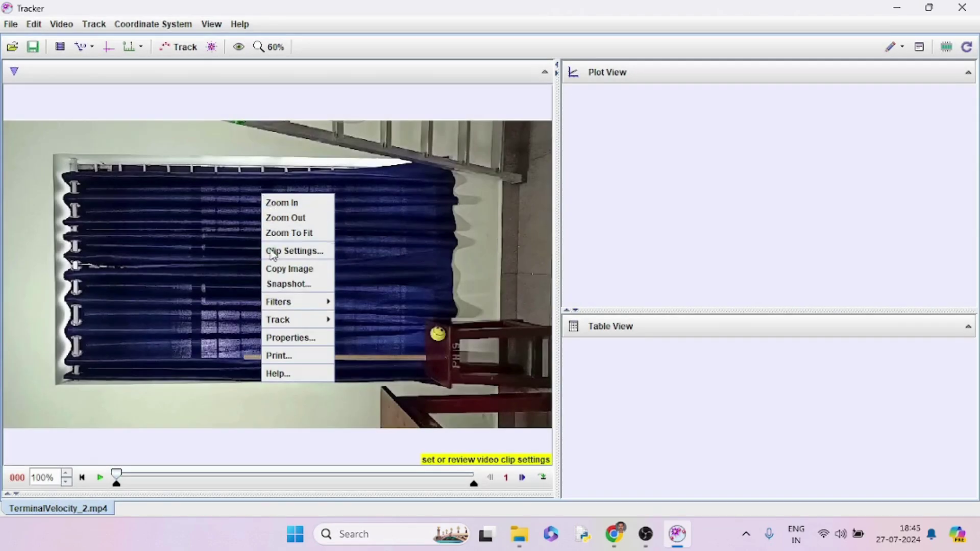
mouse_move(289, 301)
mouse_move(365, 306)
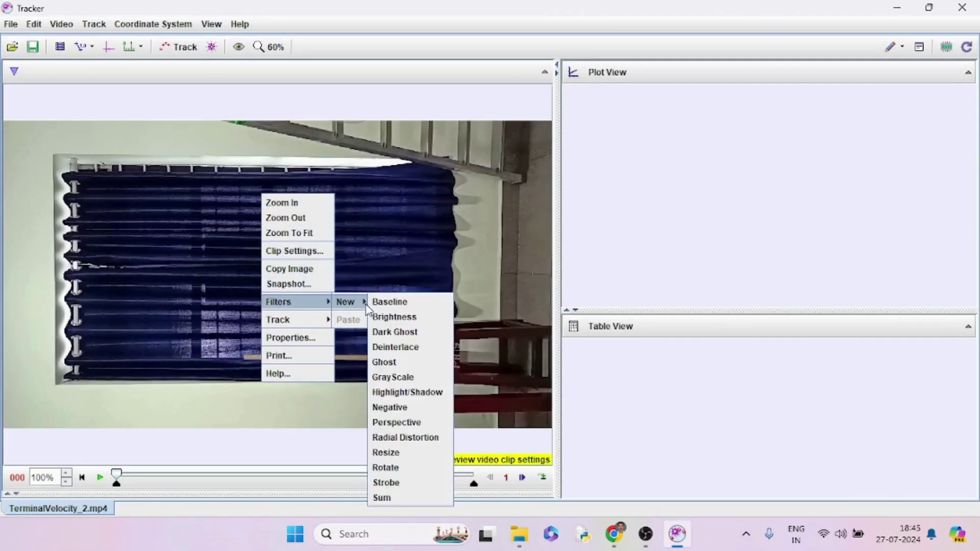
click(398, 468)
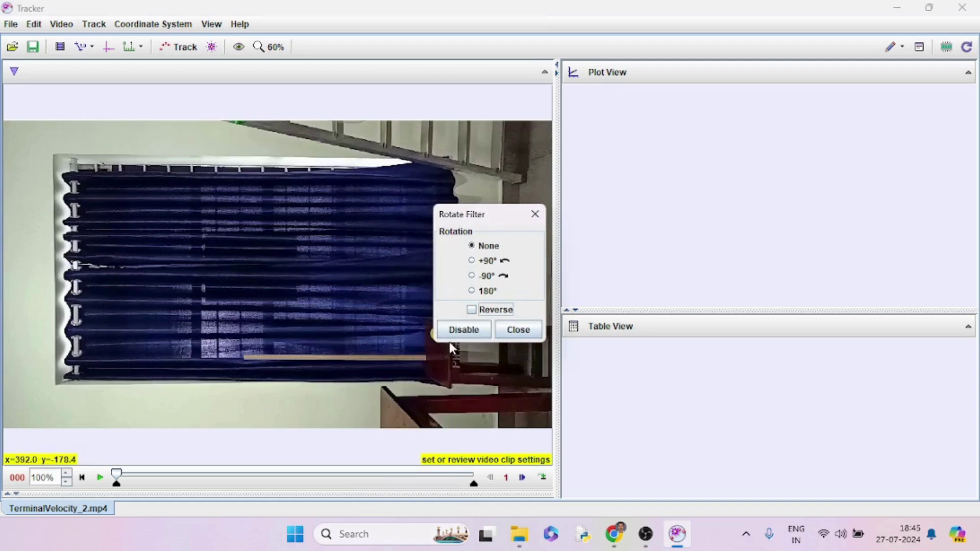
click(471, 276)
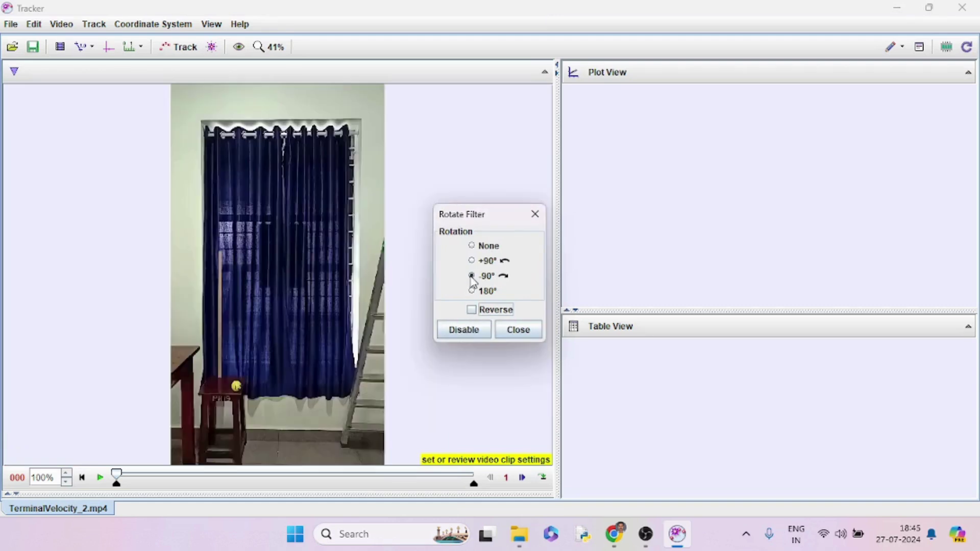
click(519, 330)
drag(121, 485, 193, 488)
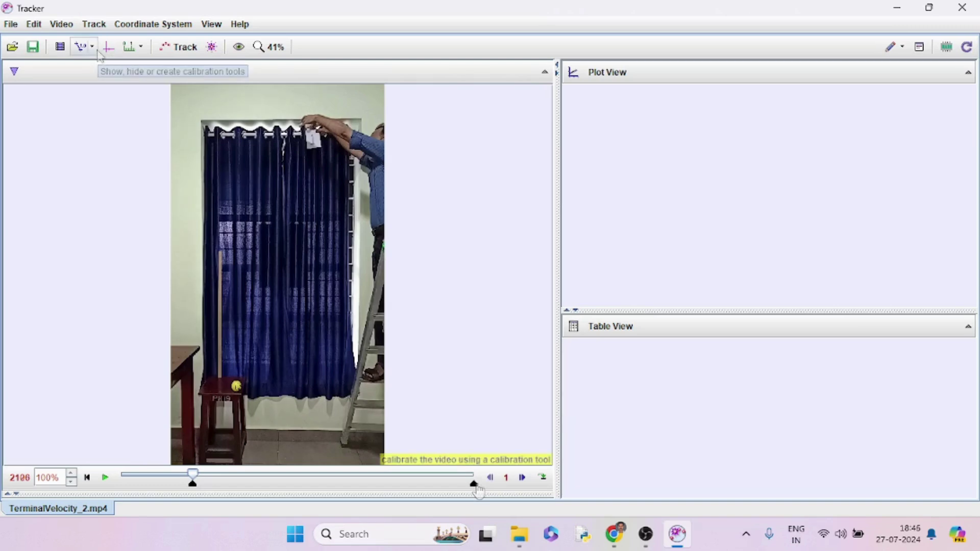
Add a calibration stick running from the top to the base of the upright rod
click(81, 46)
mouse_move(89, 75)
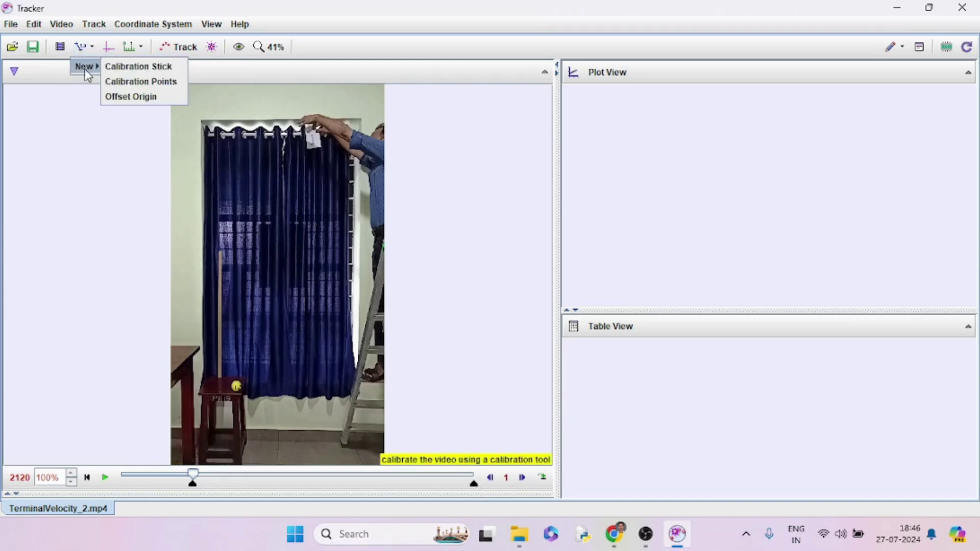
click(139, 66)
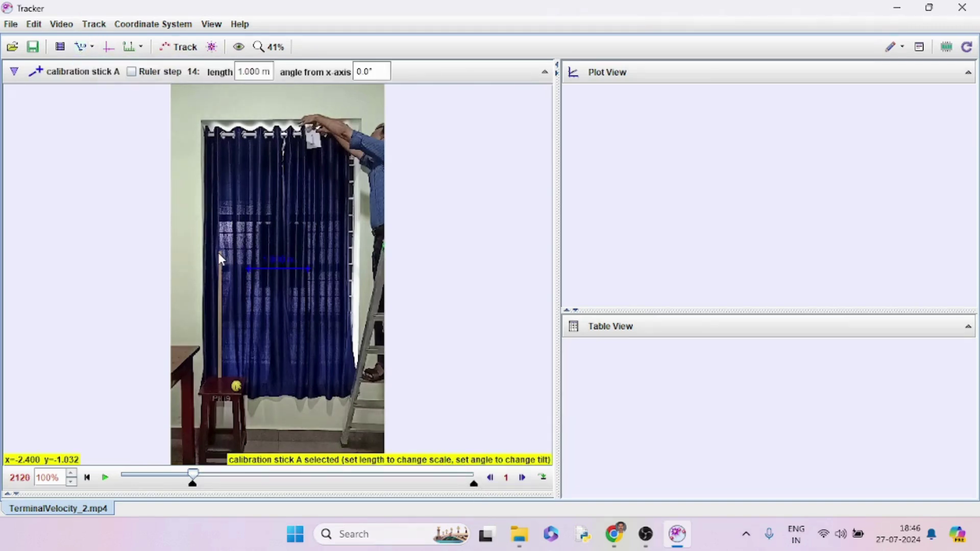
drag(247, 268, 220, 254)
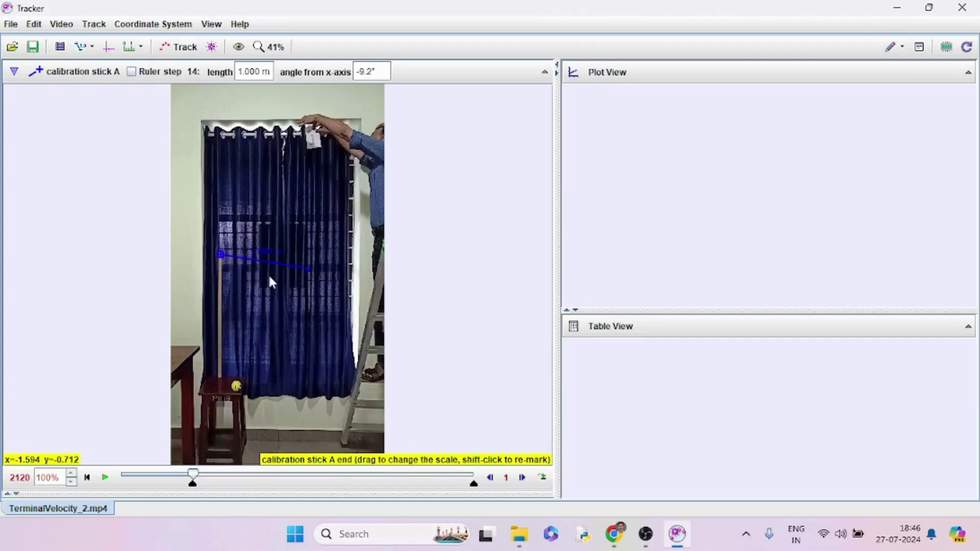
drag(309, 273, 222, 380)
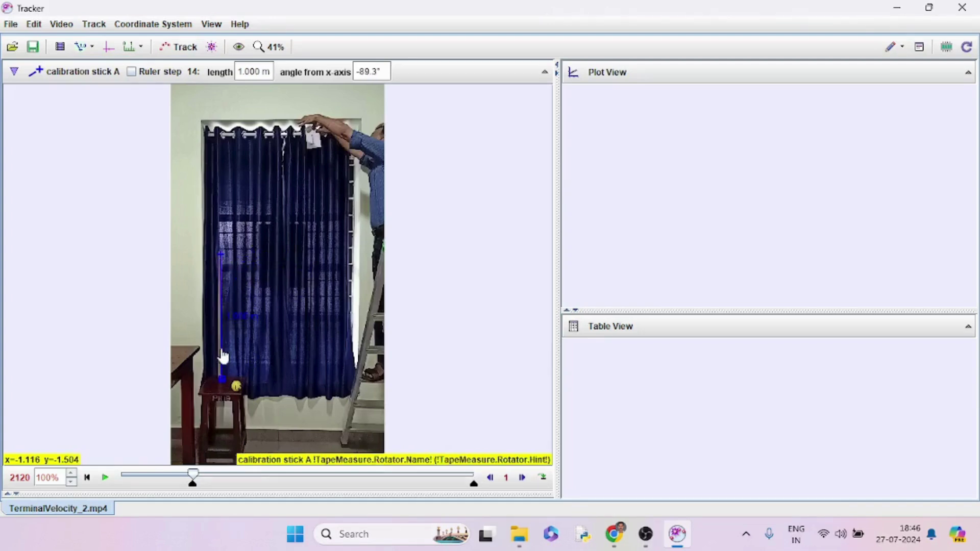
Zoom in and fine-tune both stick ends on the rod, giving 1.000 m at -90.2°
scroll(228, 260, up, 1)
scroll(228, 259, up, 5)
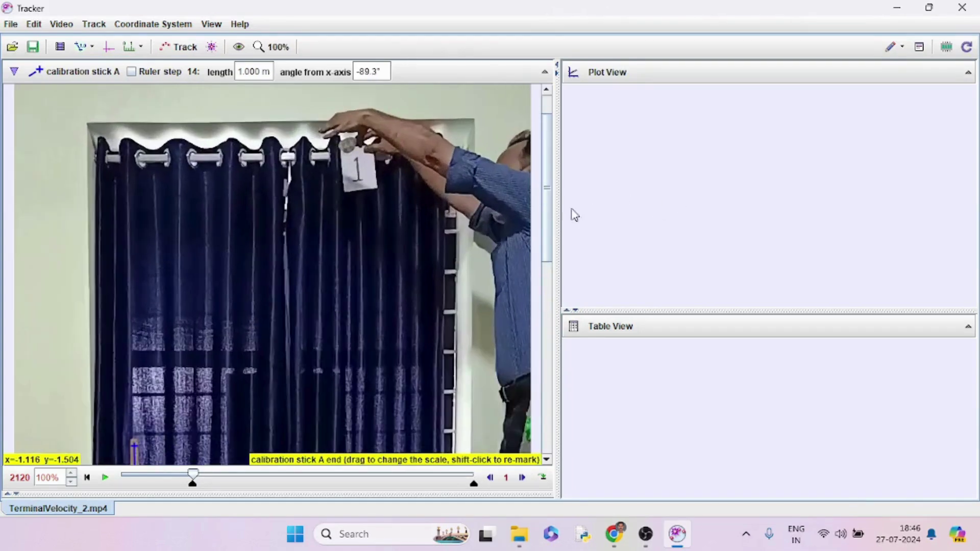
scroll(207, 293, up, 4)
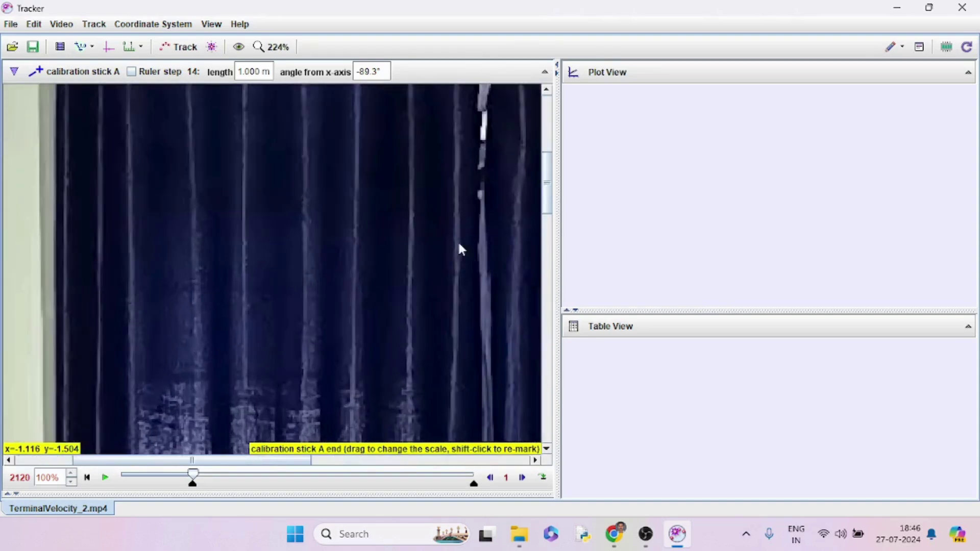
drag(547, 190, 548, 262)
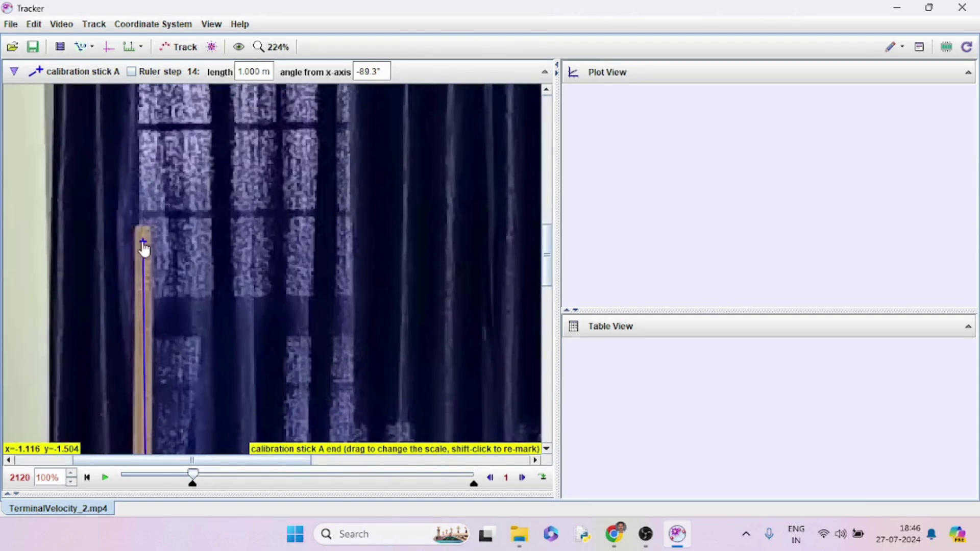
drag(143, 244, 144, 234)
drag(549, 235, 551, 376)
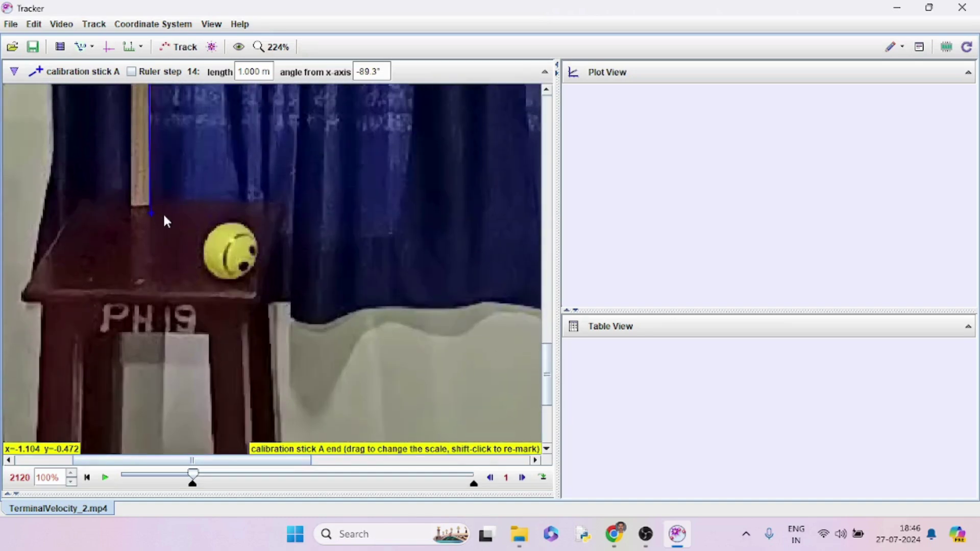
drag(151, 221, 142, 212)
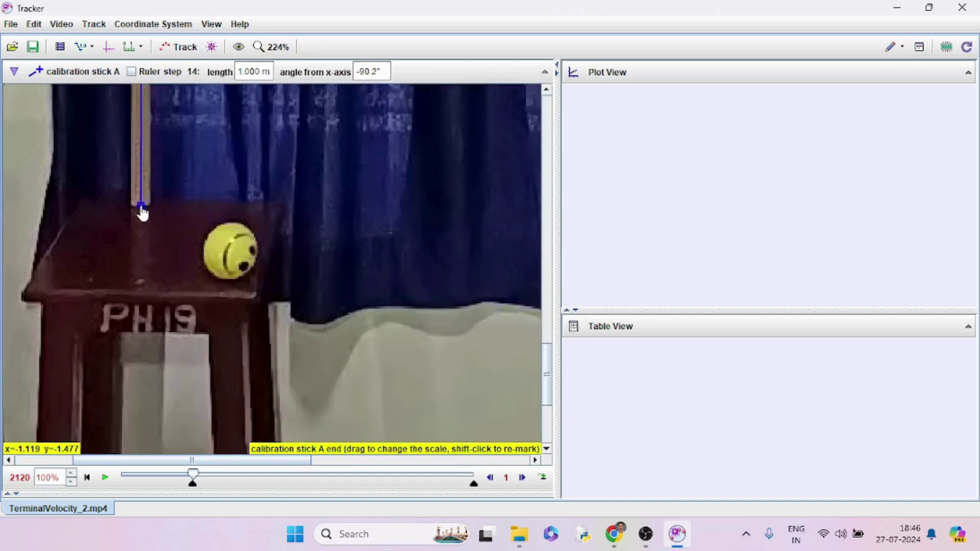
scroll(390, 286, down, 4)
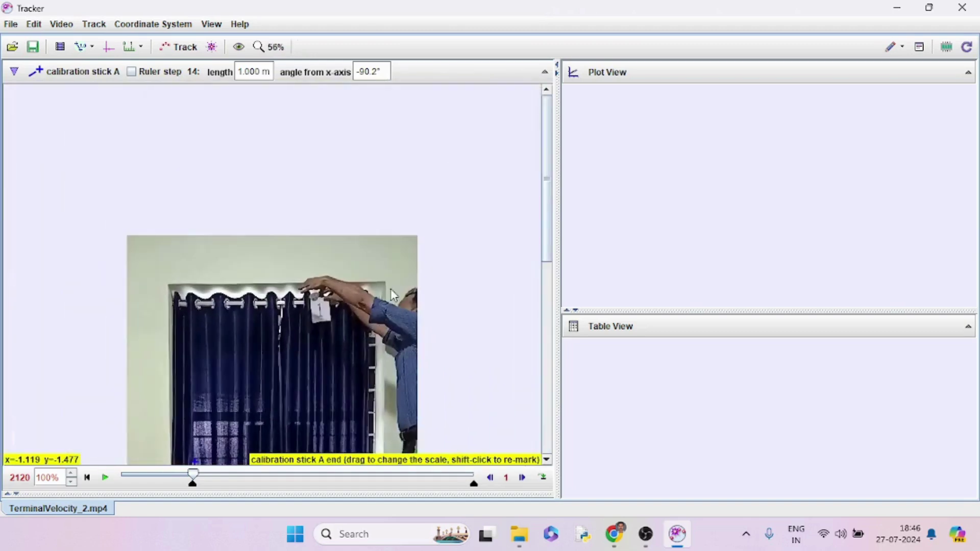
Step the video forward two frames and back one
click(521, 477)
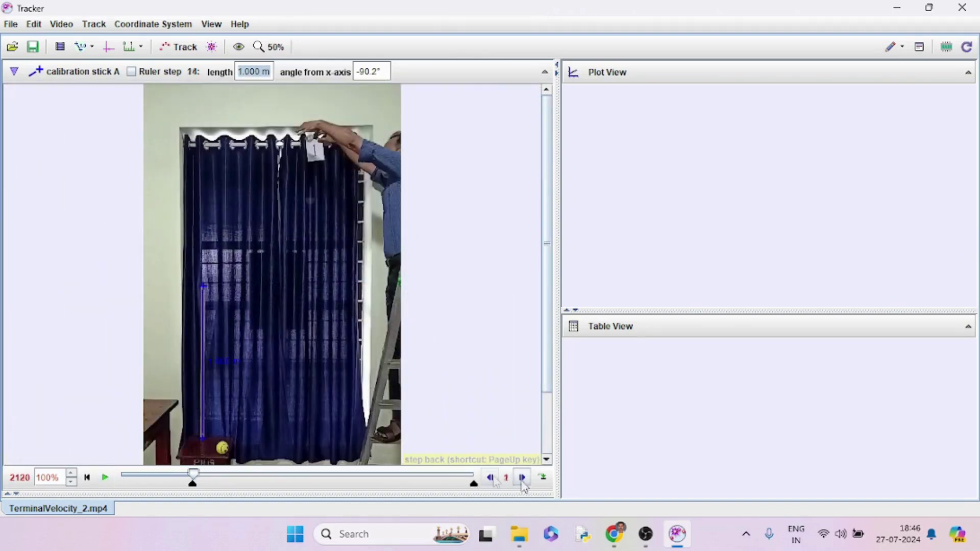
click(490, 477)
click(492, 477)
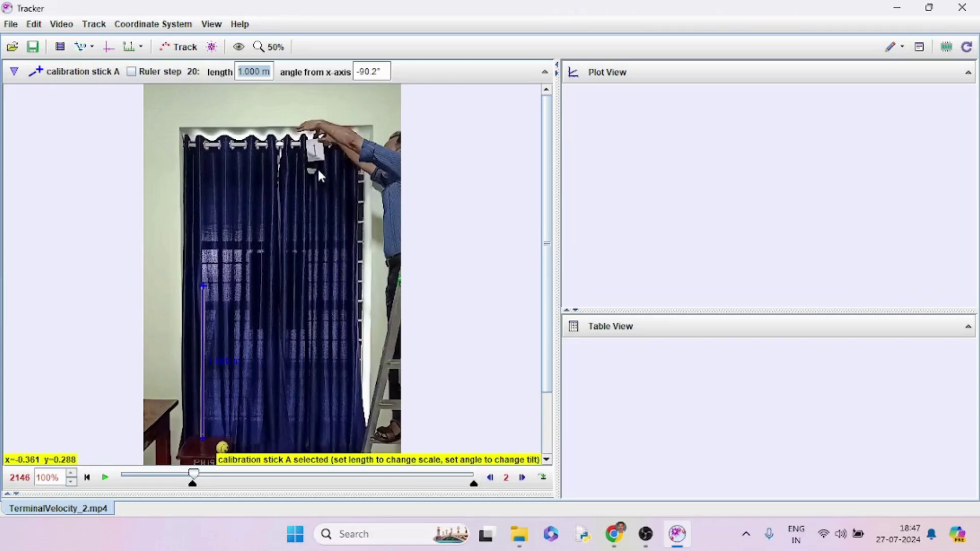
Create a point-mass track and rename it 1Cup
click(100, 24)
mouse_move(95, 41)
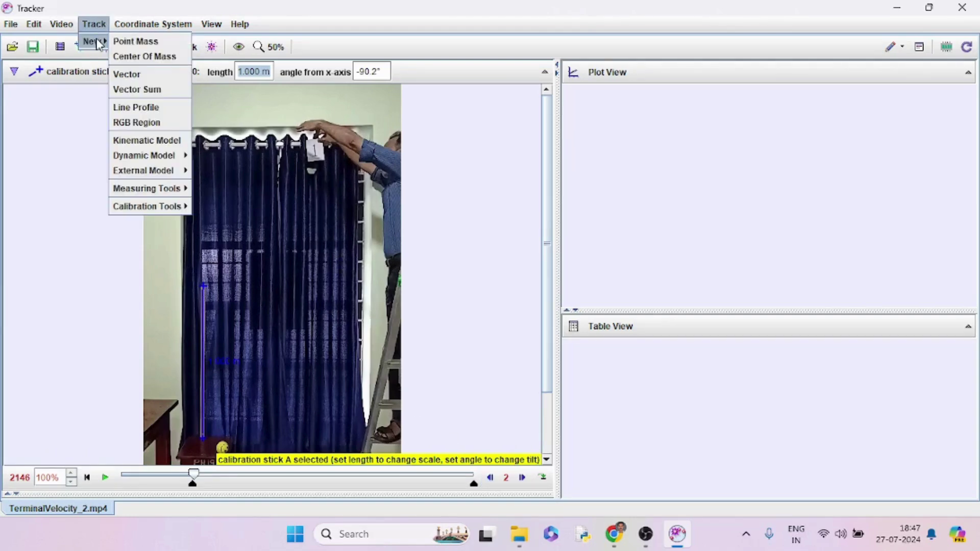
click(143, 43)
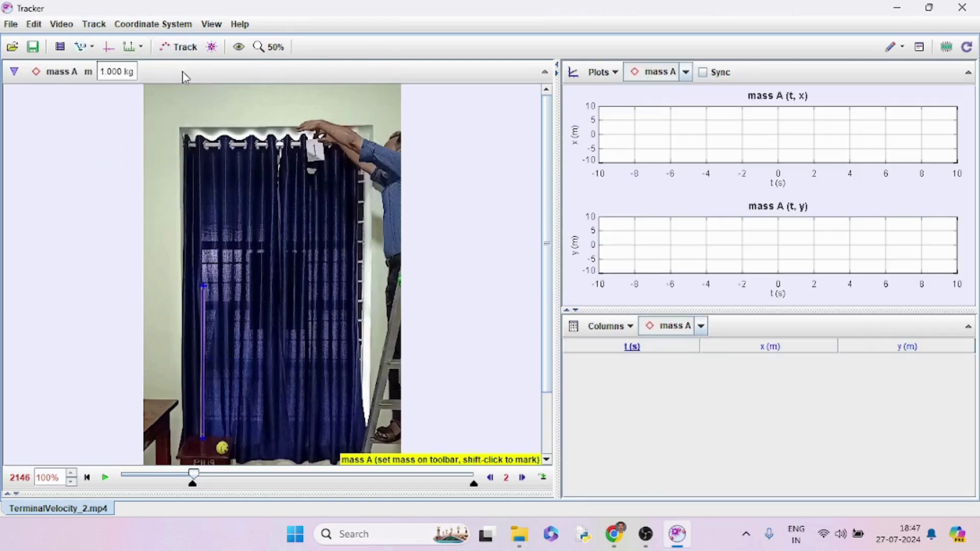
click(51, 72)
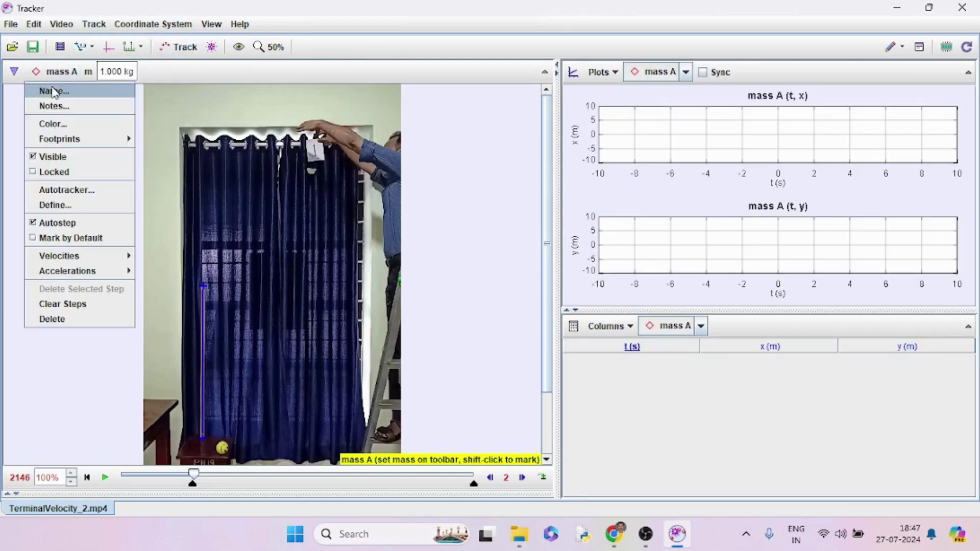
click(55, 92)
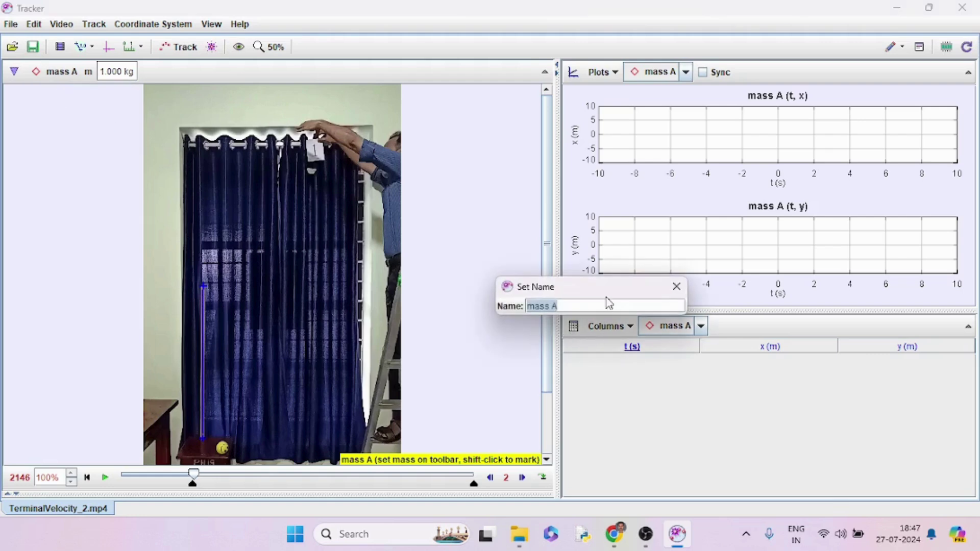
text(Cup)
key(Return)
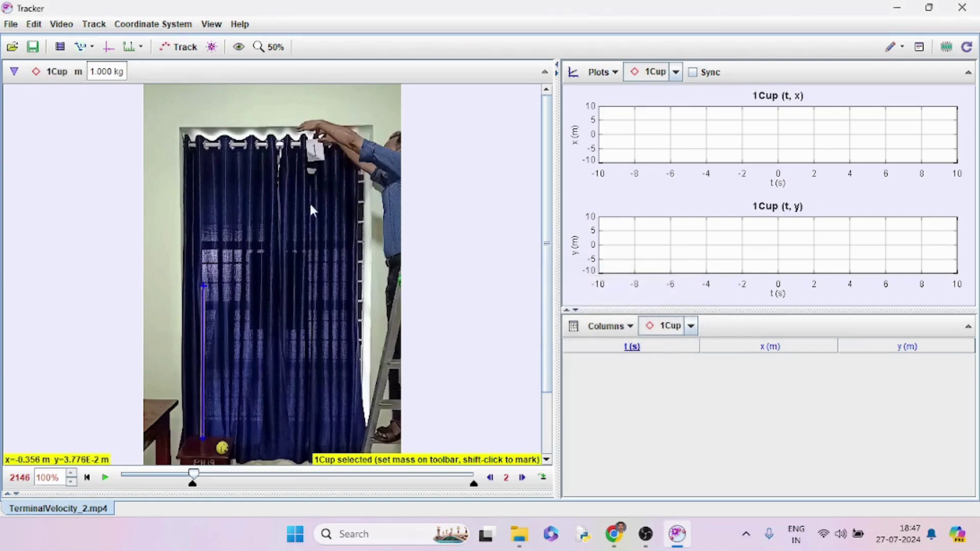
Set the 1Cup mass to 0.000392 kg and open its Autotracker
text(0.000392)
key(Return)
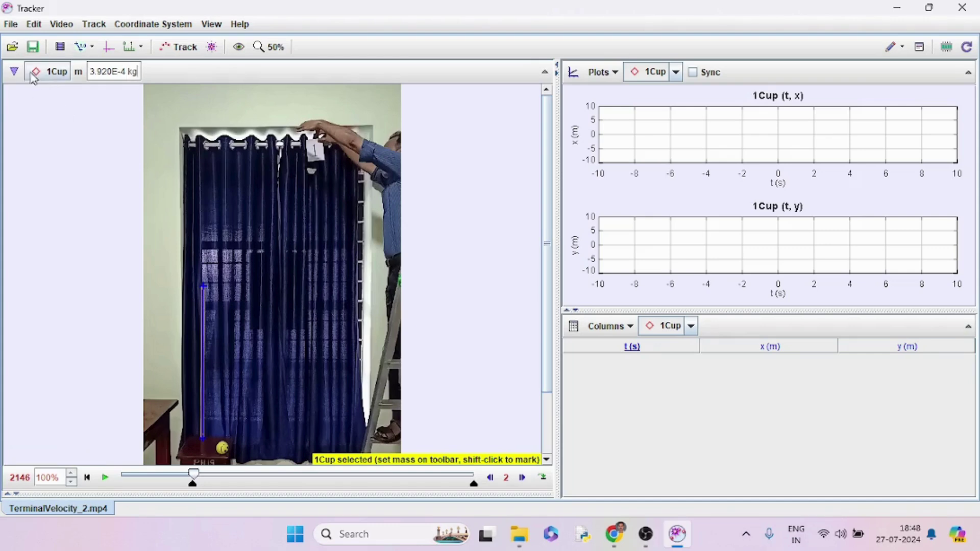
click(51, 71)
click(58, 194)
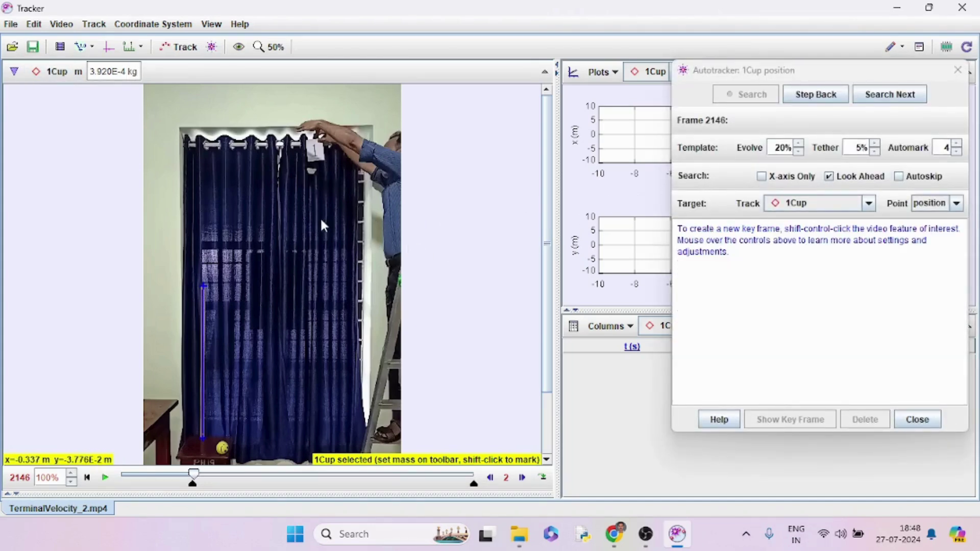
Set the cup as key frame, enlarge the template and search area, and start searching
ctrl+shift+click(310, 172)
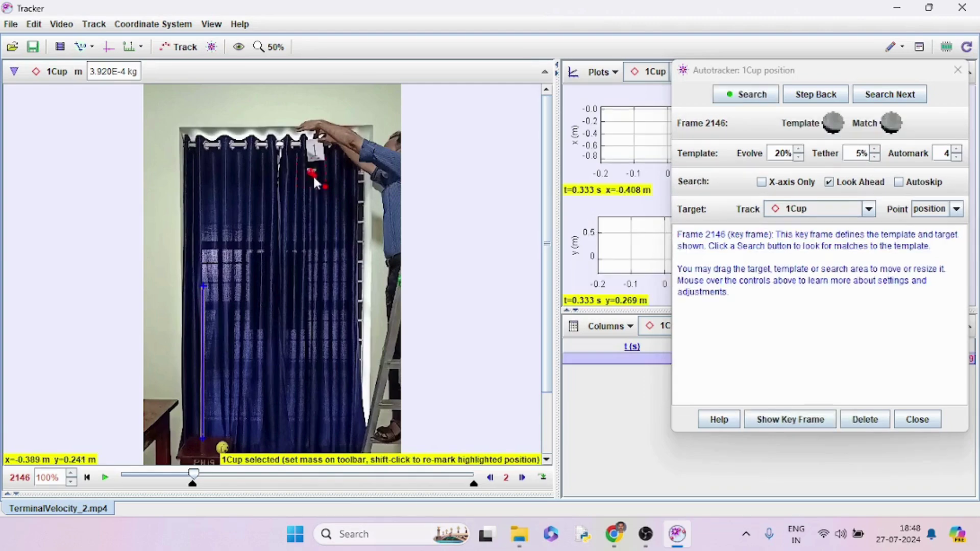
scroll(318, 187, up, 5)
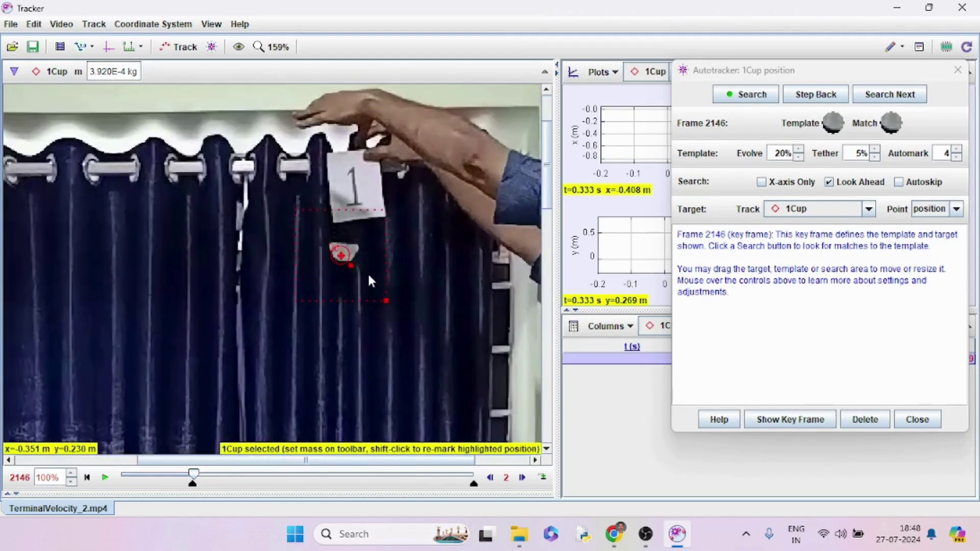
drag(345, 267, 365, 274)
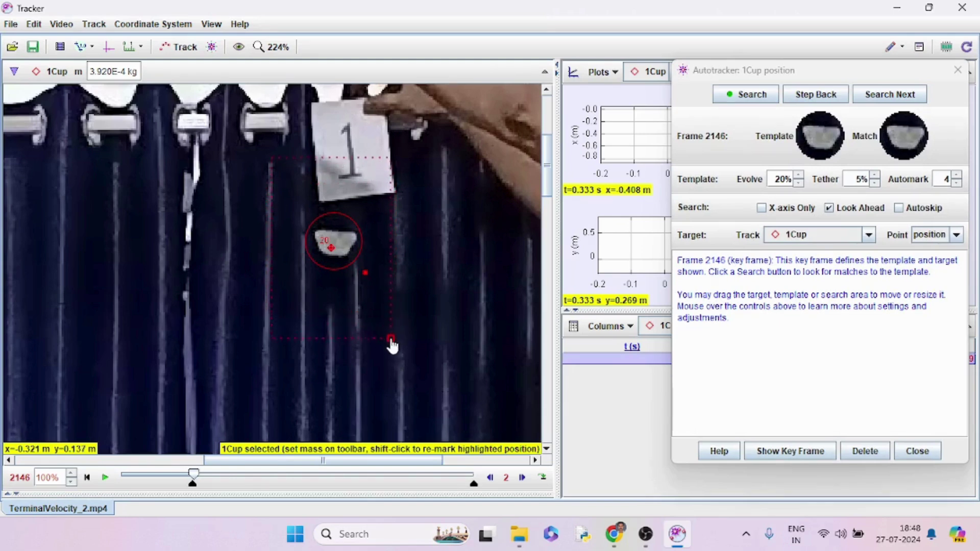
drag(390, 341, 392, 358)
scroll(393, 350, down, 6)
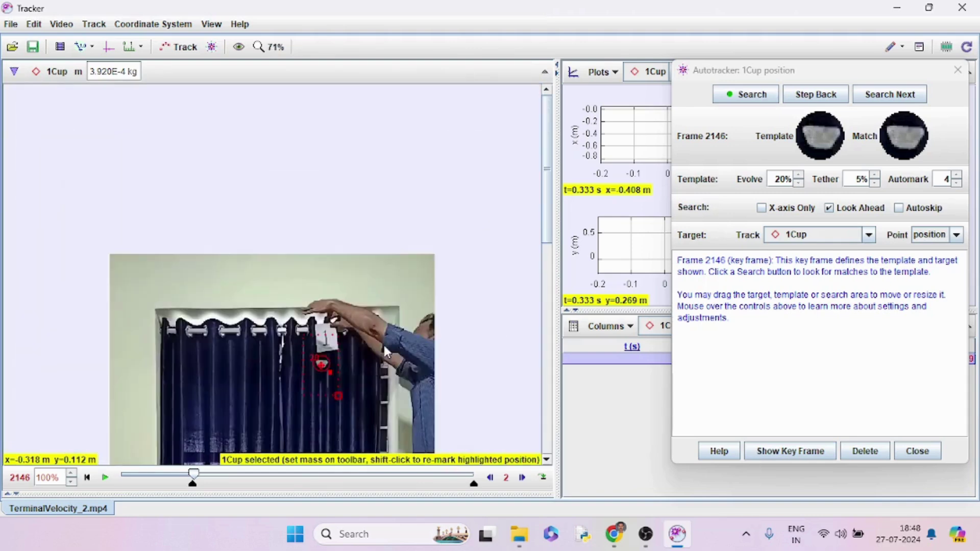
drag(548, 190, 531, 263)
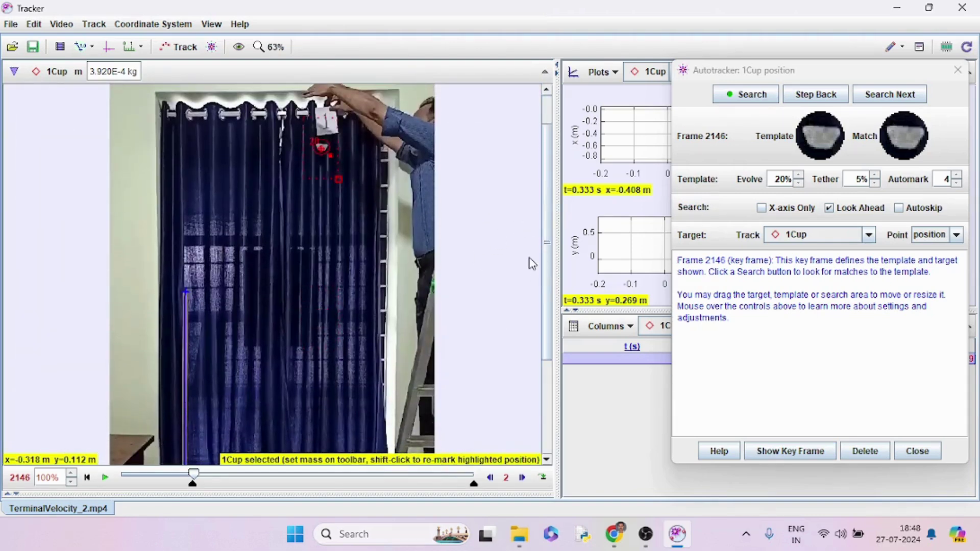
mouse_move(747, 139)
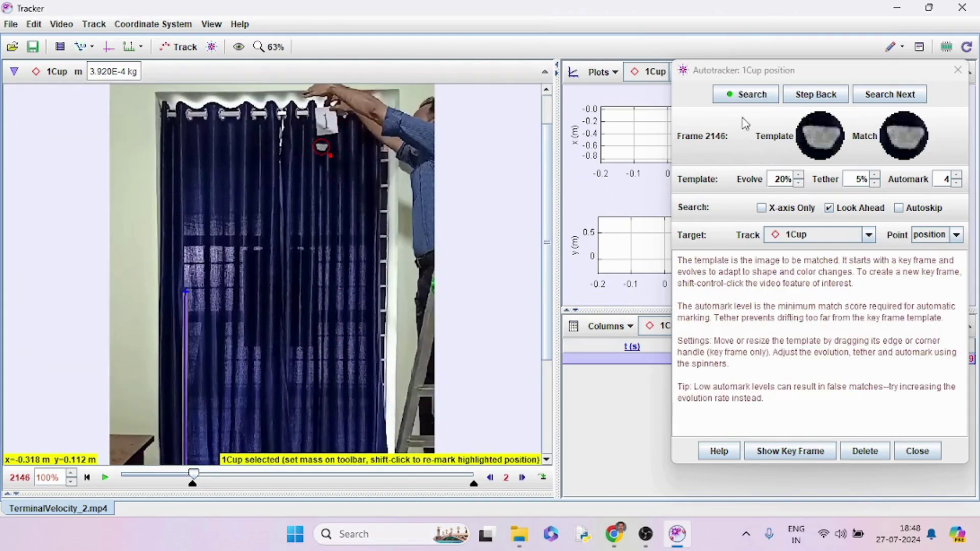
click(743, 98)
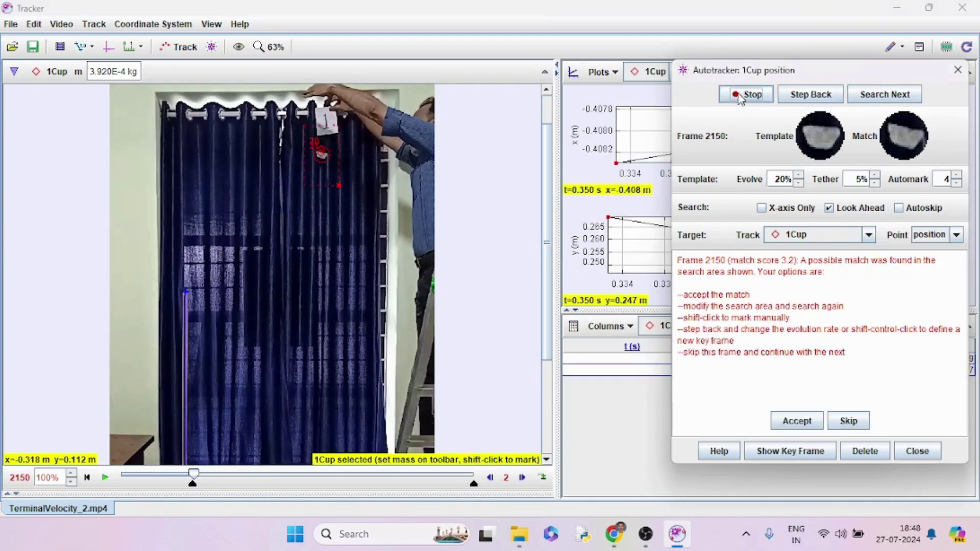
Hand-mark the cup at failed frames 2150, 2228 and 2234 until tracking reaches frame 2322
scroll(323, 160, up, 3)
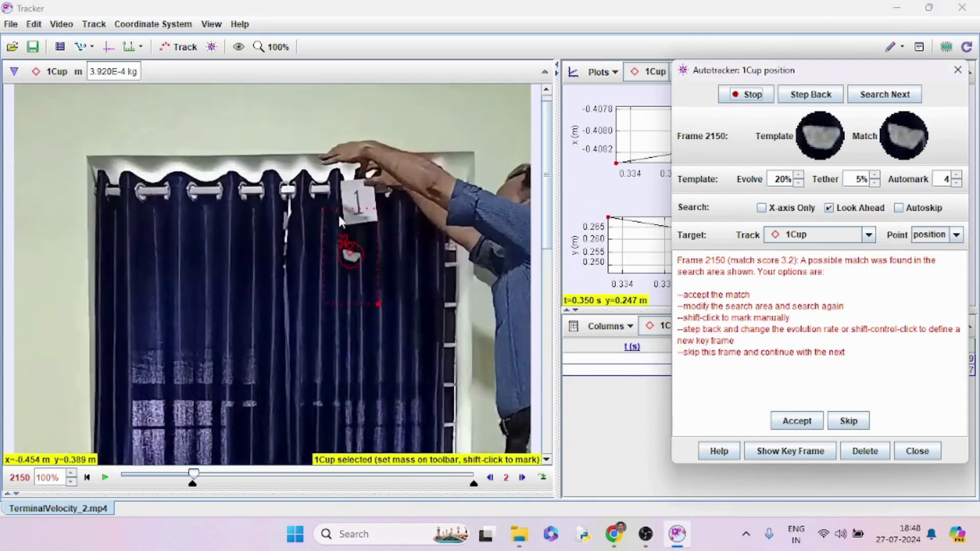
scroll(338, 213, up, 2)
shift+click(347, 261)
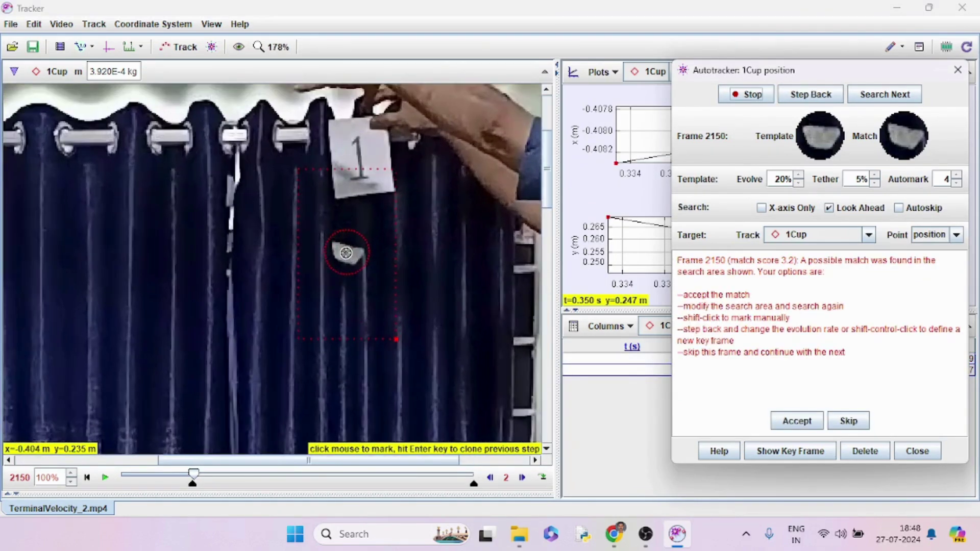
scroll(404, 253, down, 5)
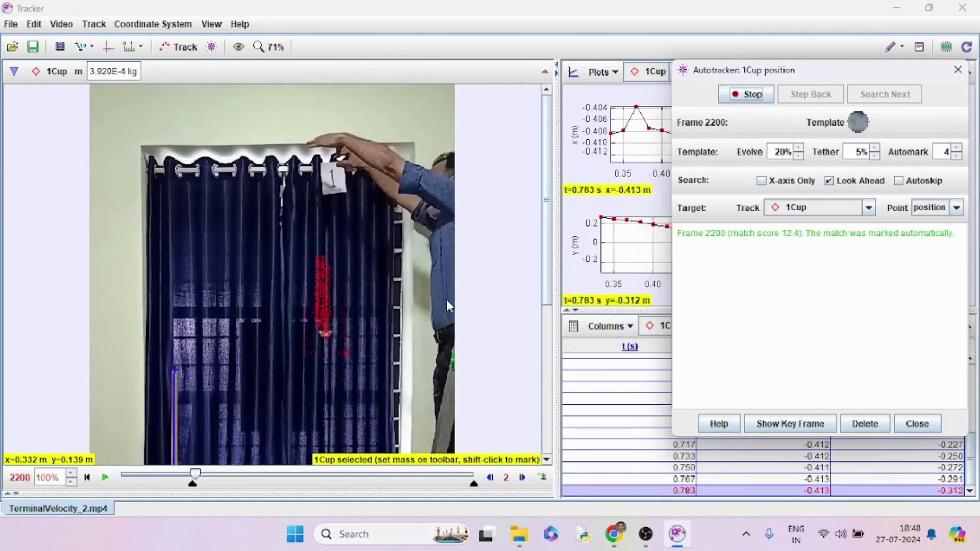
scroll(438, 330, down, 1)
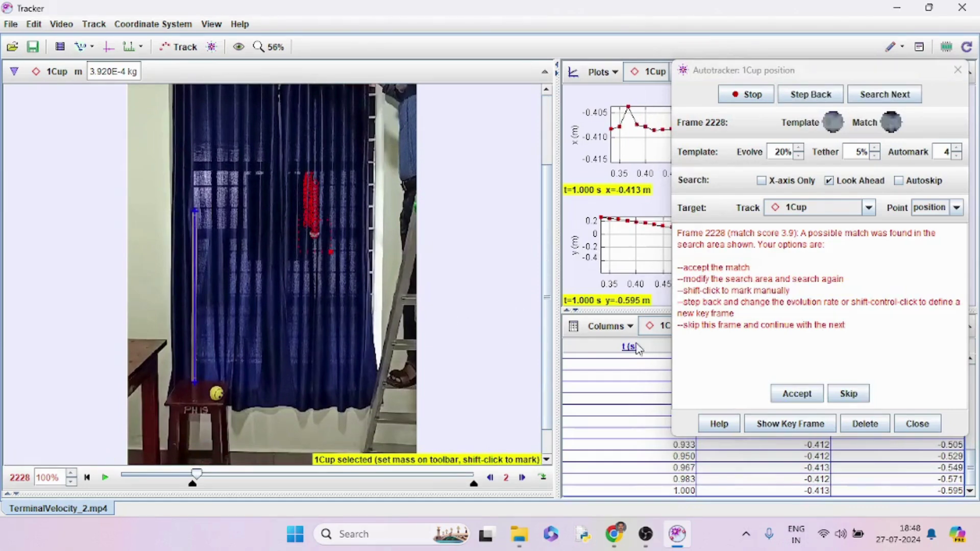
scroll(351, 421, up, 3)
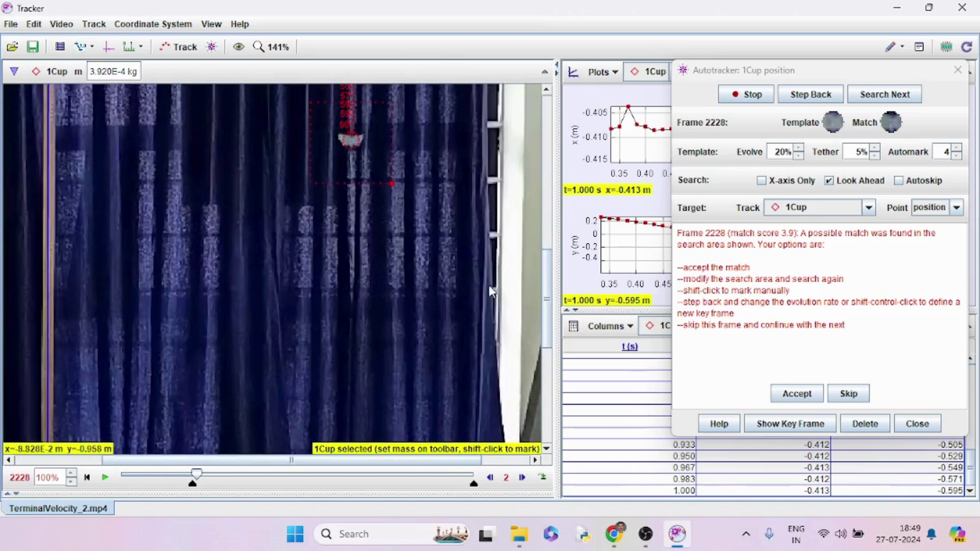
key(shift)
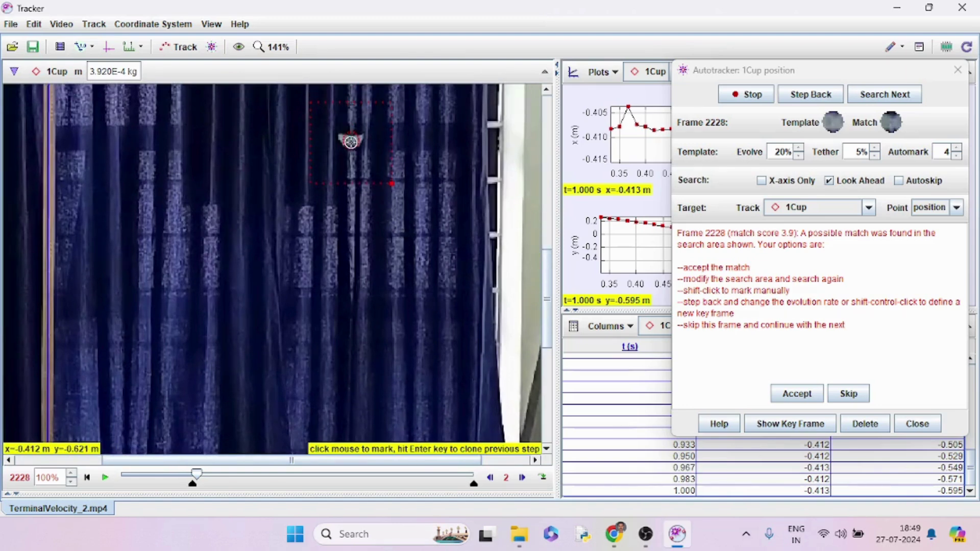
shift+click(350, 142)
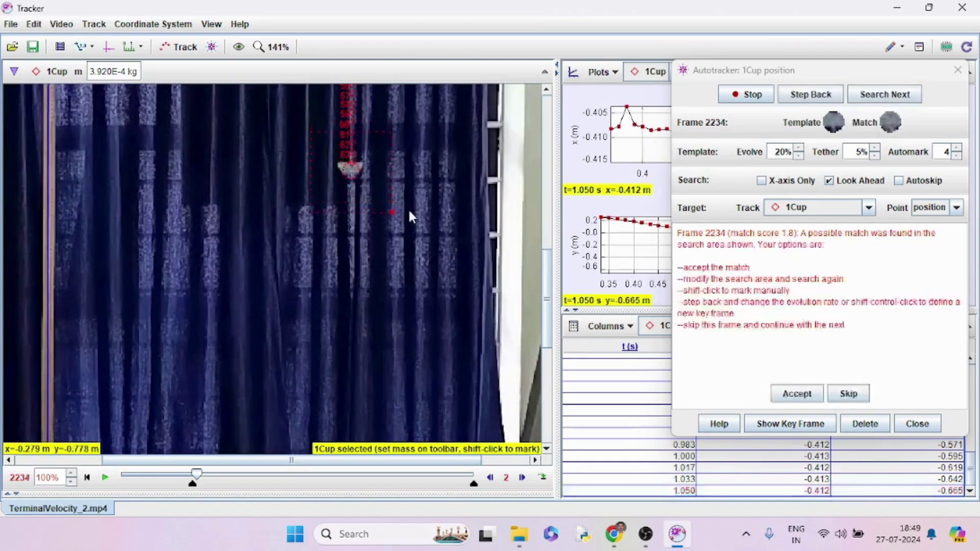
shift+click(350, 169)
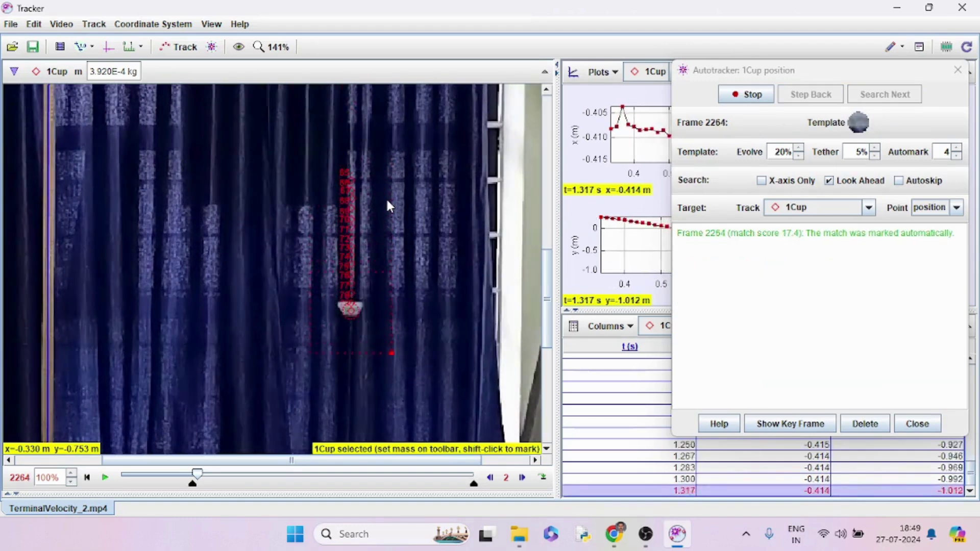
scroll(474, 299, down, 1)
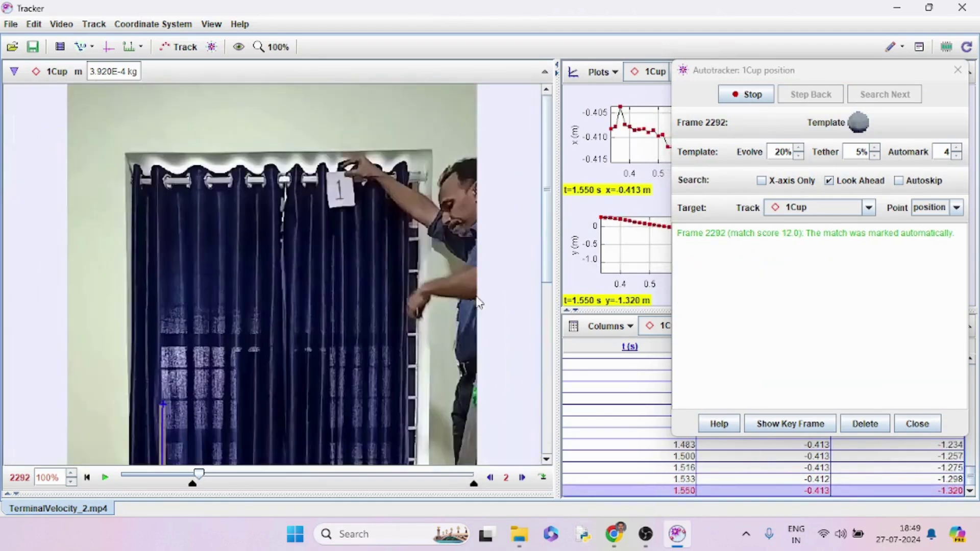
drag(546, 280, 554, 418)
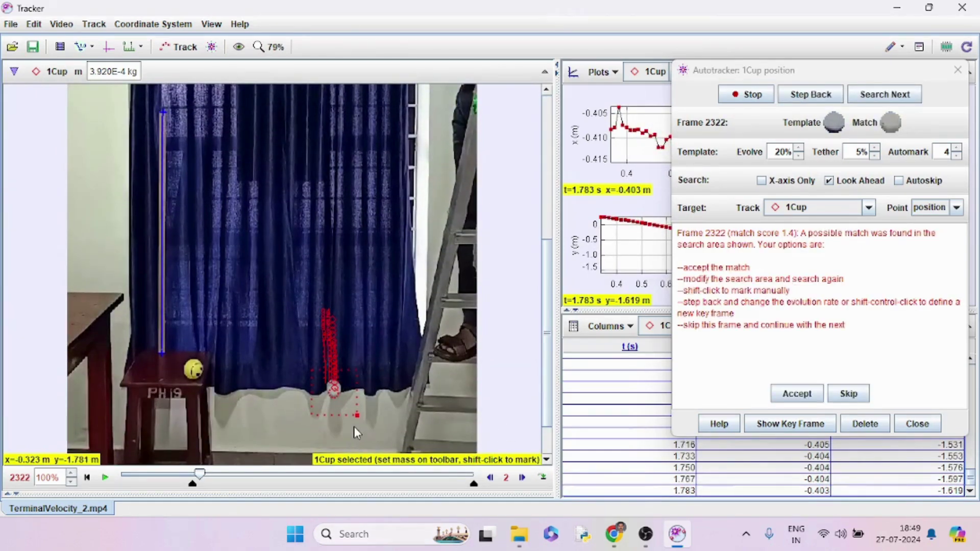
Close the autotracker and plot 1Cup vertical velocity vy against time
click(907, 424)
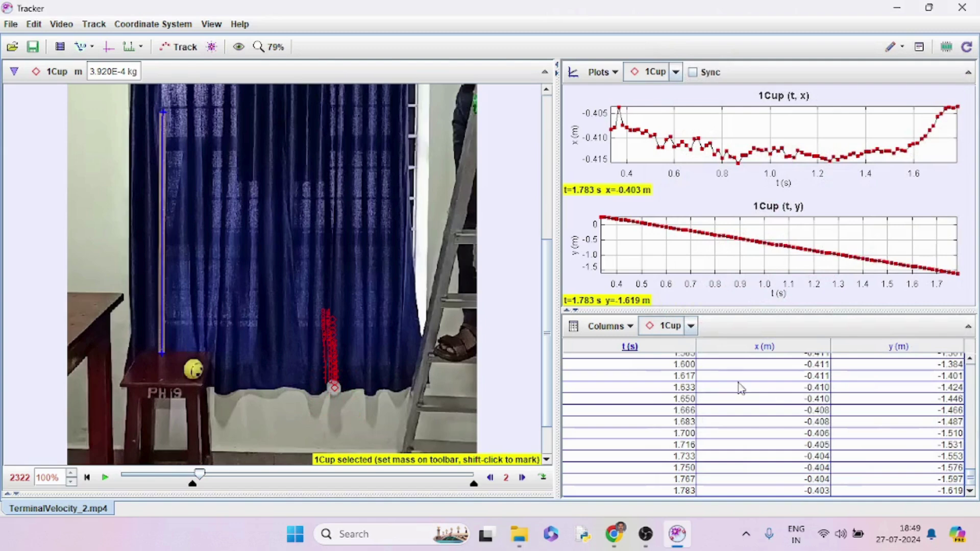
click(577, 138)
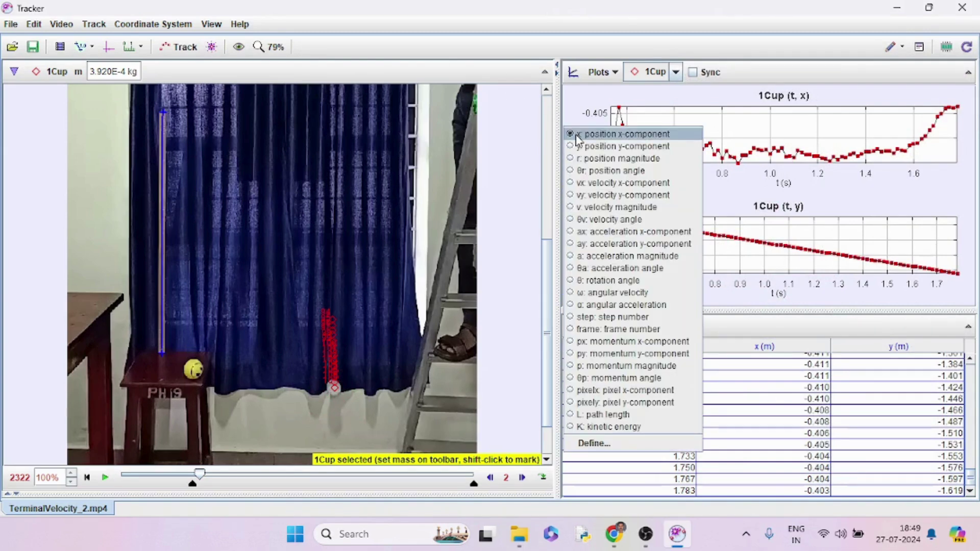
click(584, 195)
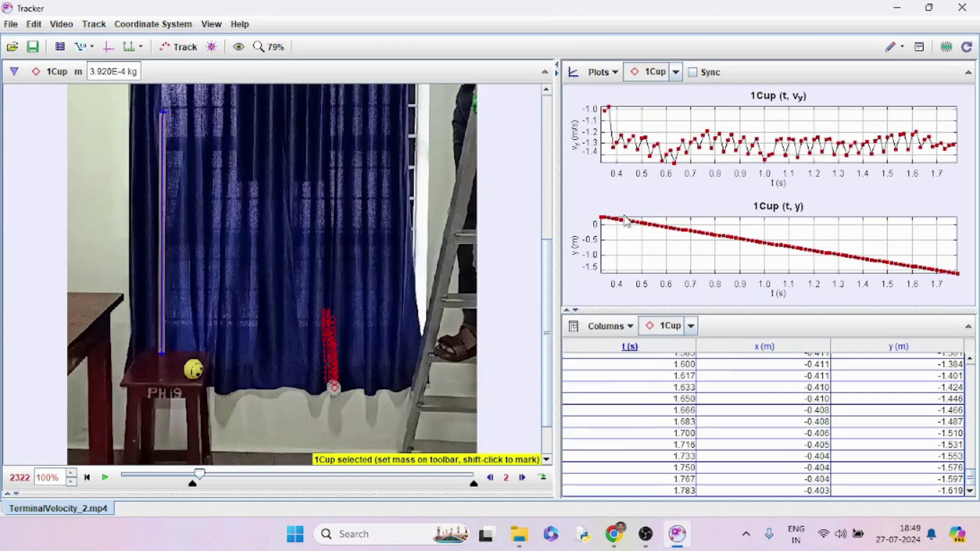
Open the vy-vs-t data in Data Tool, rescale the vy axis, then close it
double_click(666, 129)
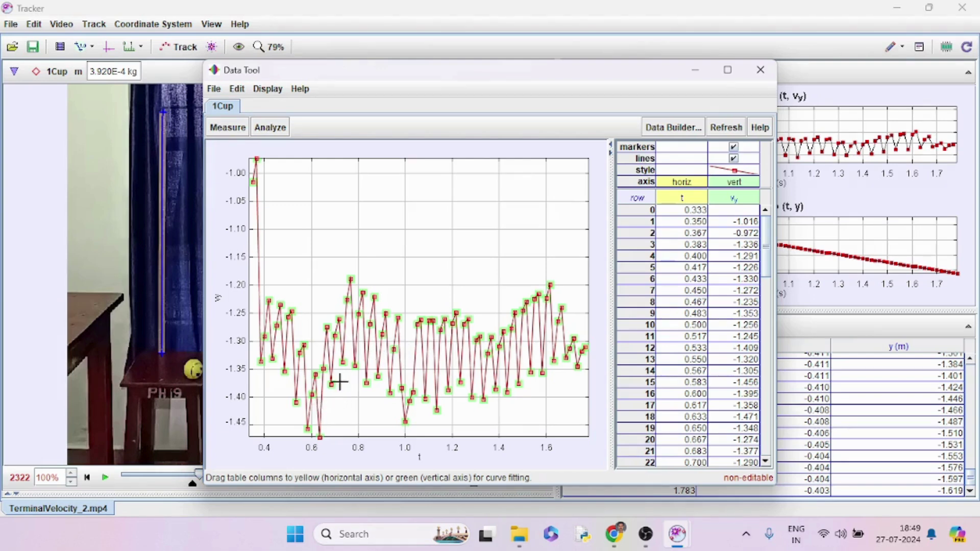
drag(252, 209, 249, 154)
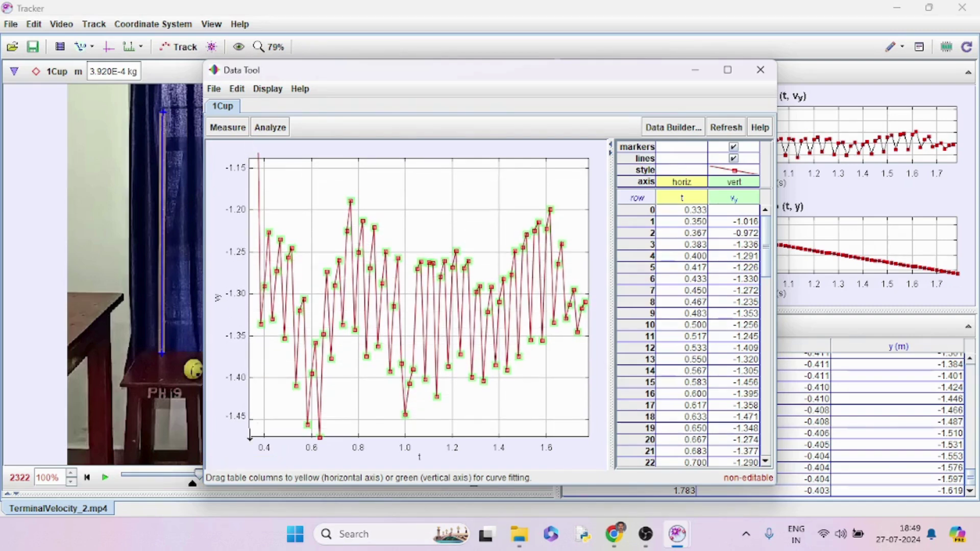
drag(250, 438, 236, 305)
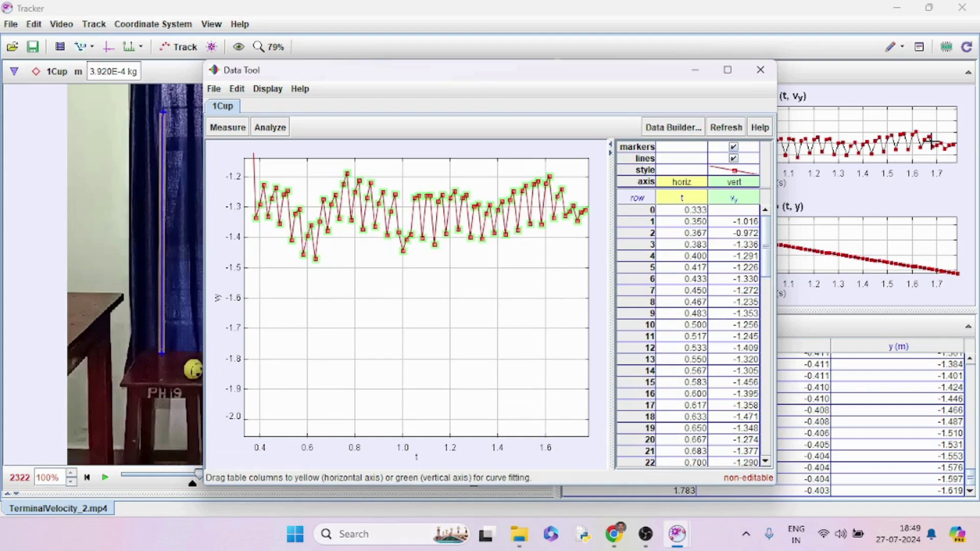
click(766, 71)
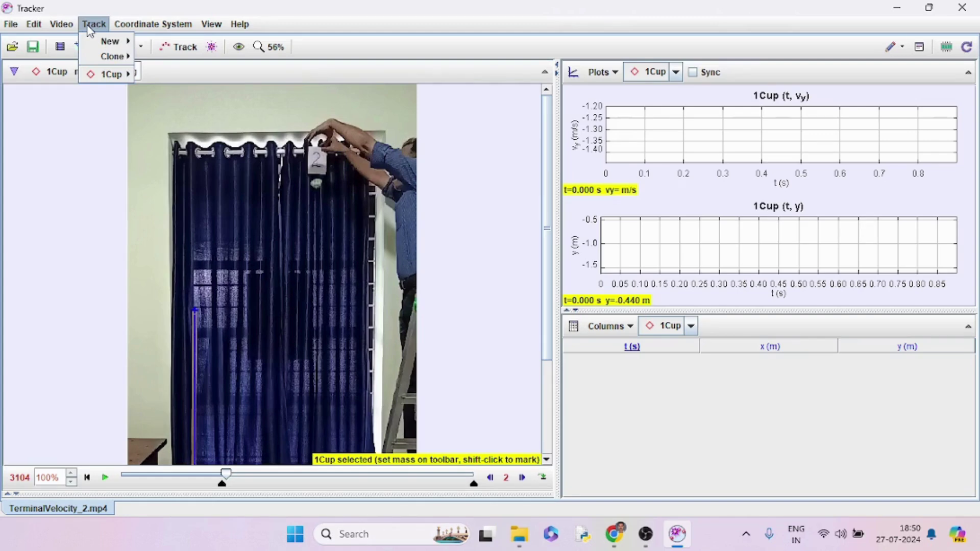
Create a new point-mass track and rename it 2Cups
mouse_move(109, 41)
click(153, 40)
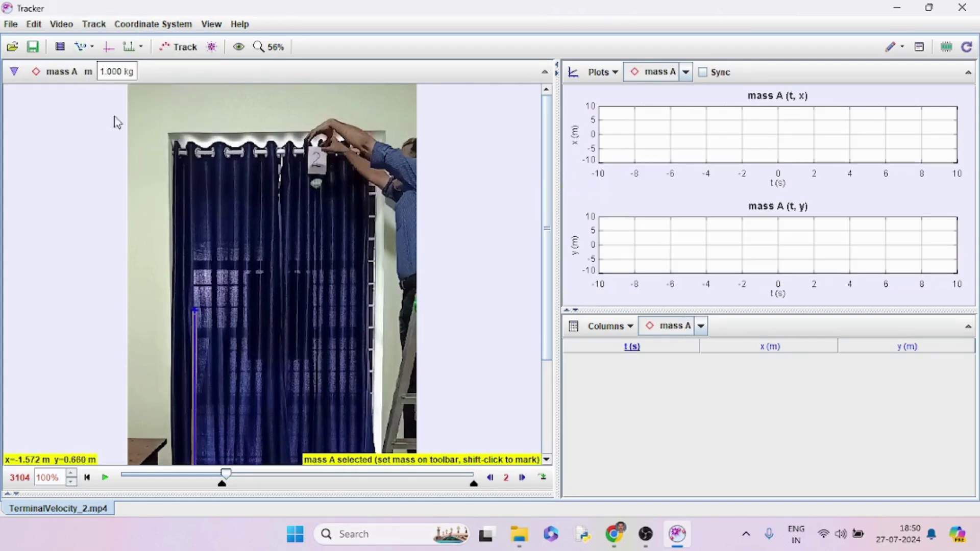
click(57, 71)
click(51, 88)
text(2Cups)
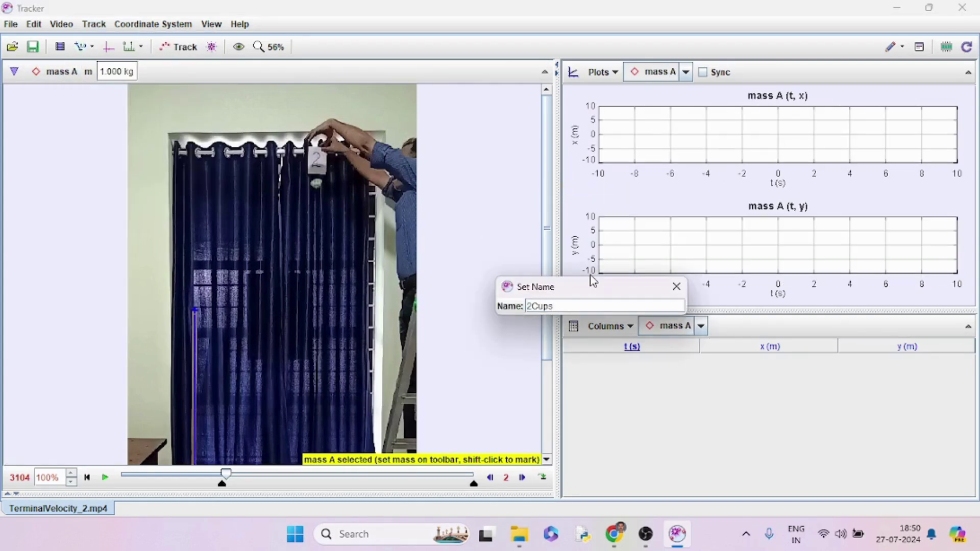
key(Return)
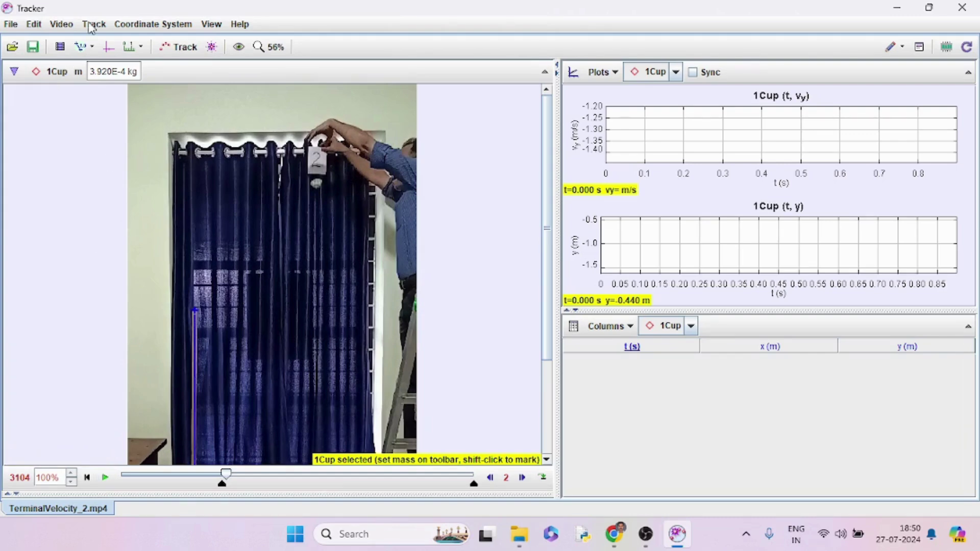
click(90, 25)
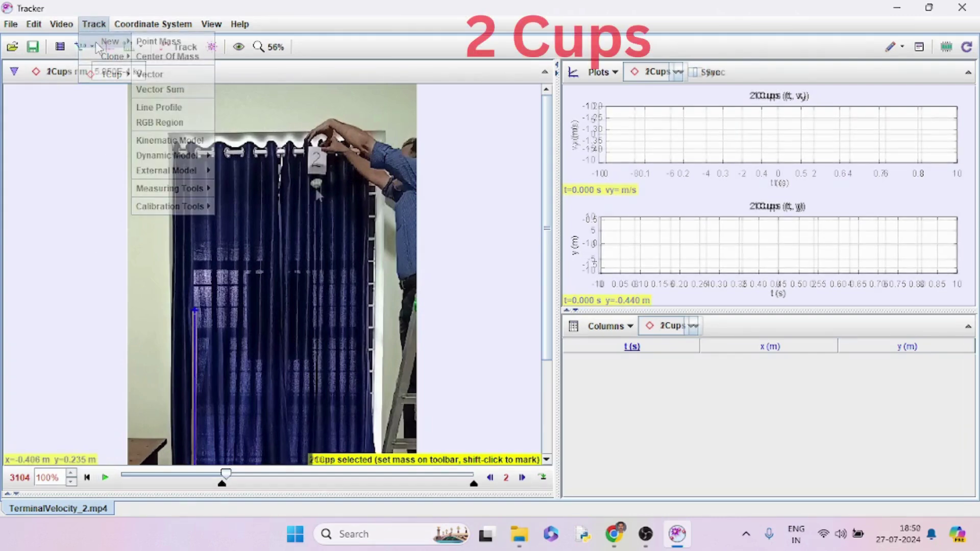
key(Escape)
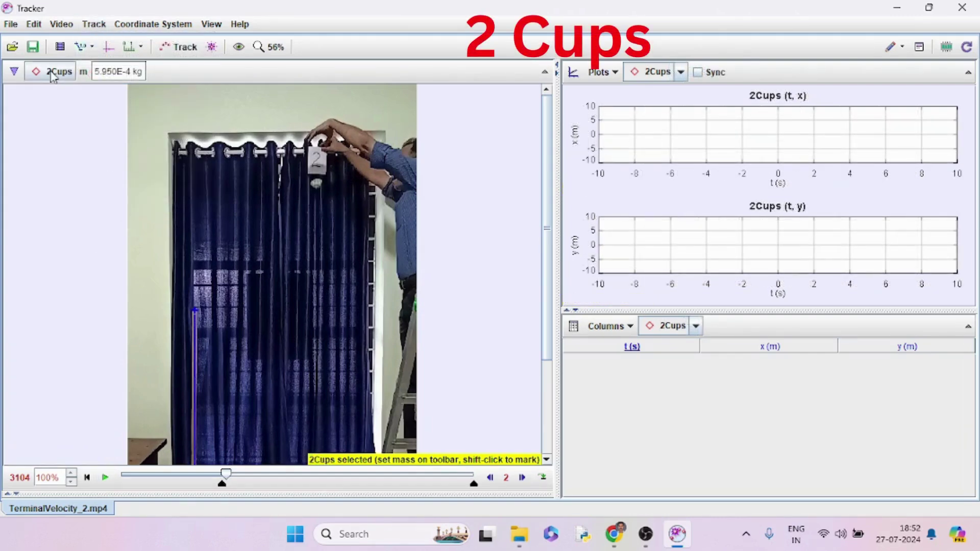
Auto-track the two-cup stack from frame 3104 to 3224 with an extended search area
click(56, 71)
click(78, 190)
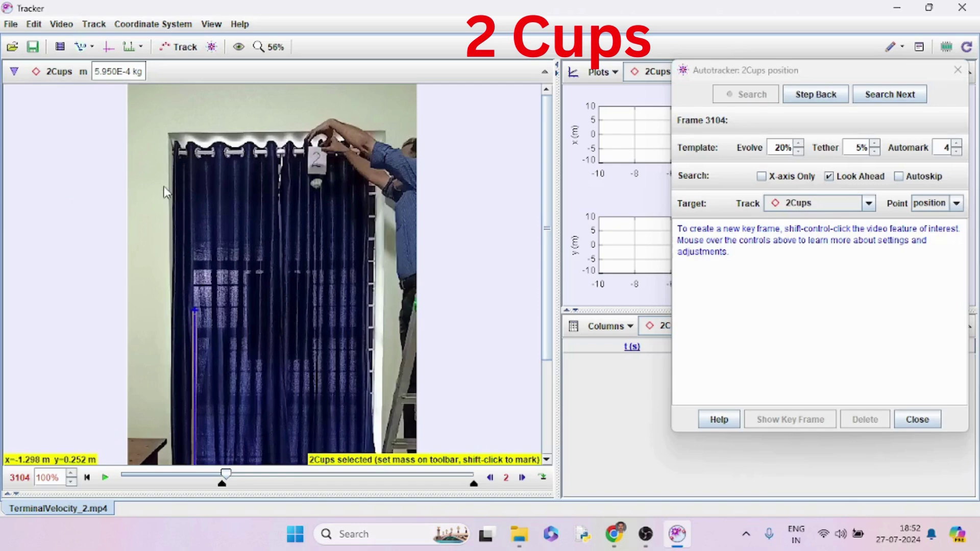
ctrl+shift+click(319, 186)
scroll(319, 185, up, 5)
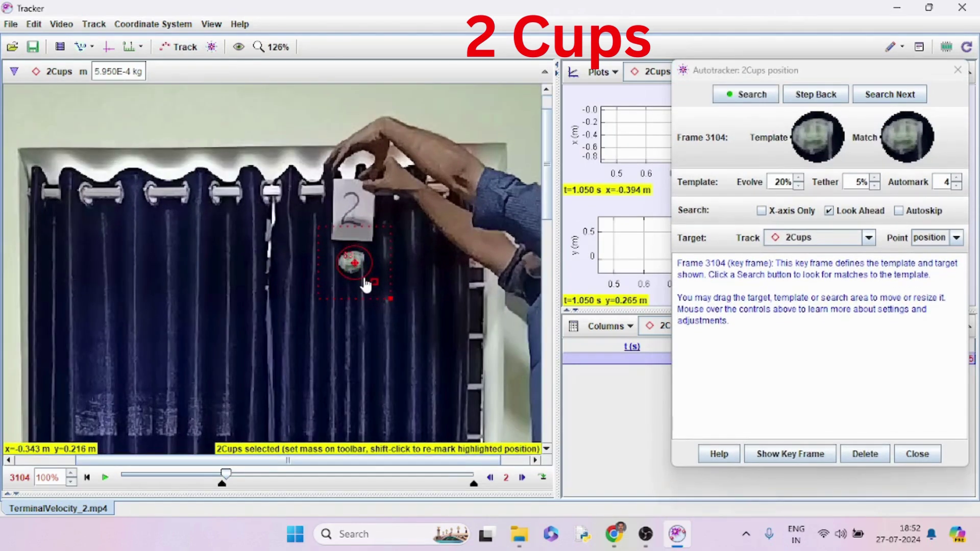
drag(363, 282, 385, 319)
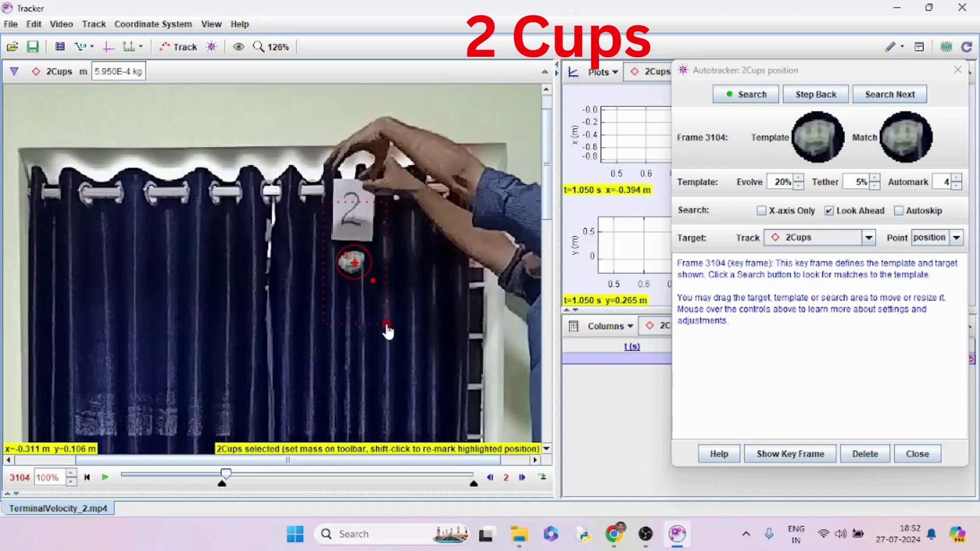
scroll(388, 286, down, 5)
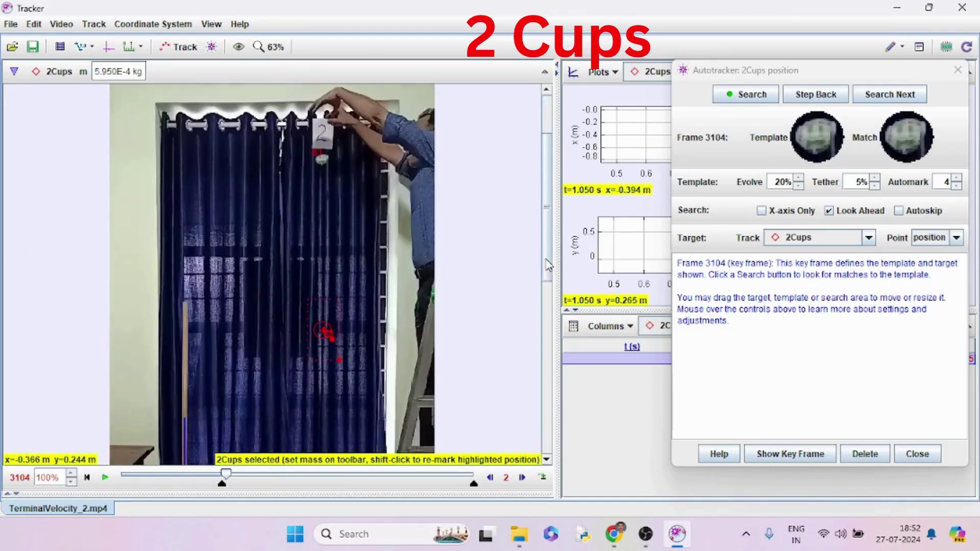
click(746, 94)
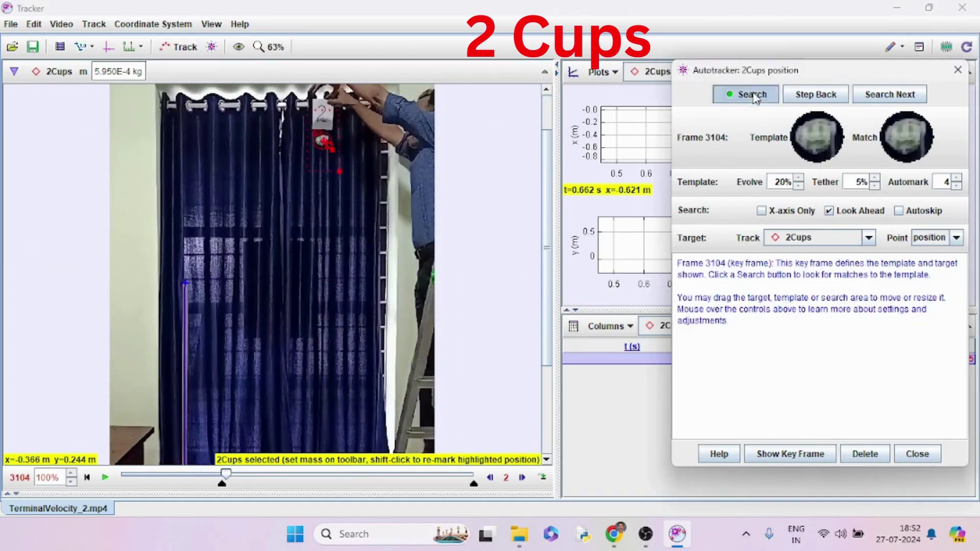
scroll(344, 190, up, 5)
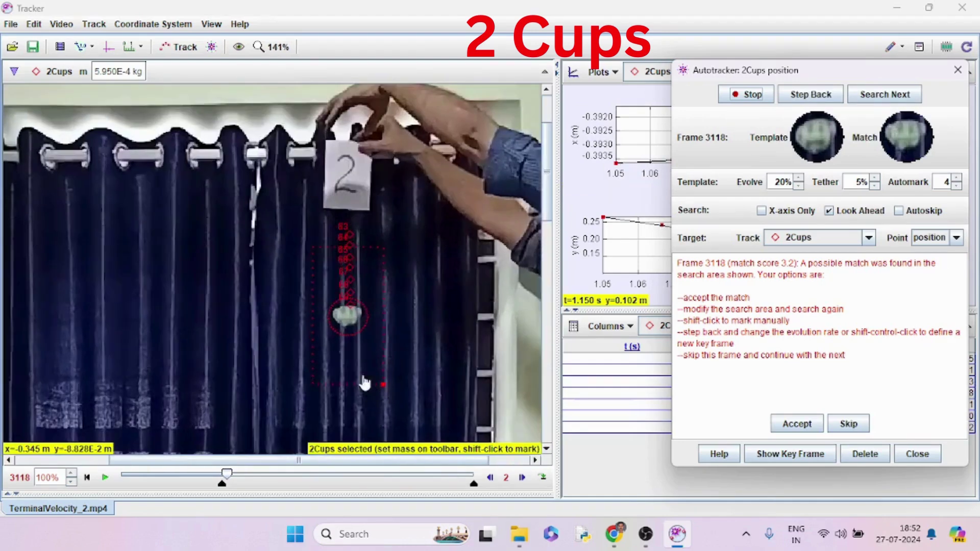
scroll(408, 333, down, 2)
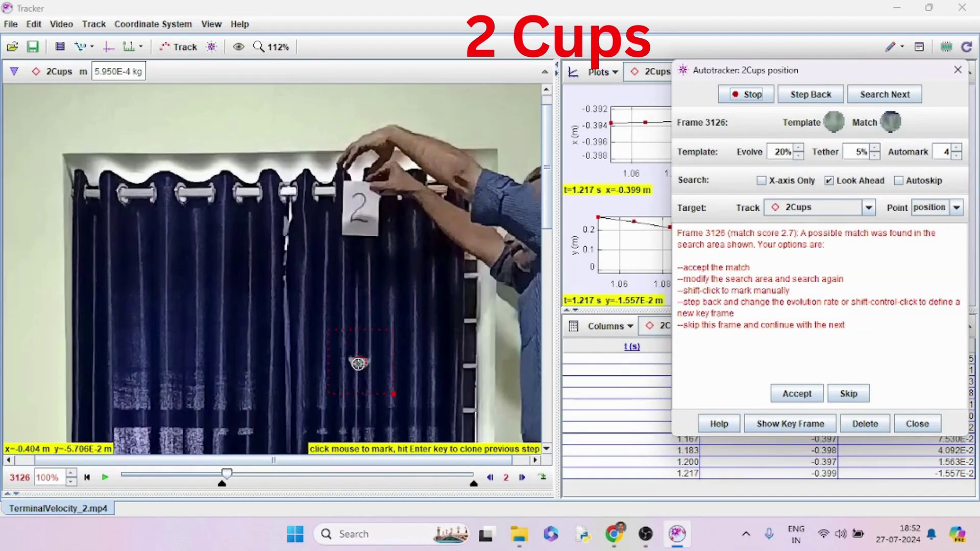
scroll(386, 375, down, 3)
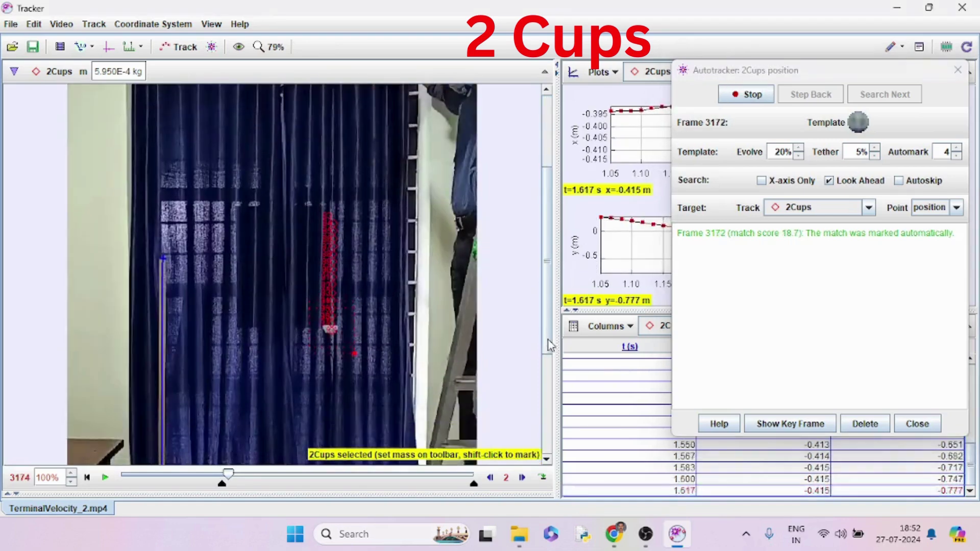
scroll(531, 357, down, 1)
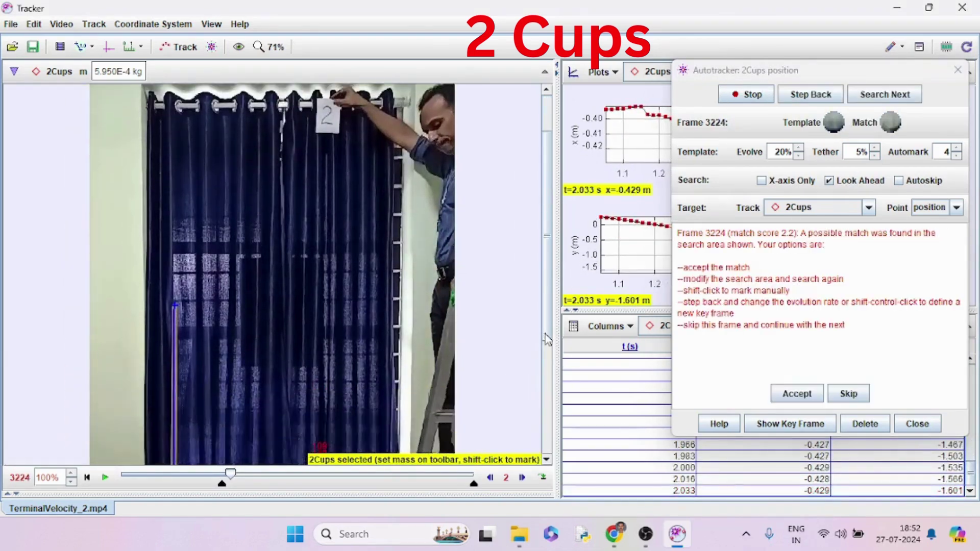
drag(547, 340, 546, 428)
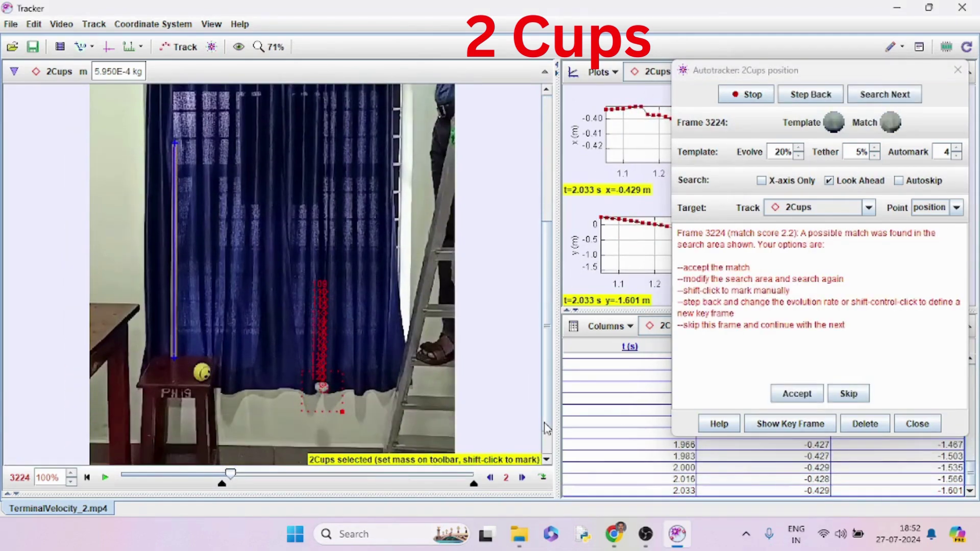
Close the autotracker and plot 2Cups vertical velocity vy against time
click(917, 424)
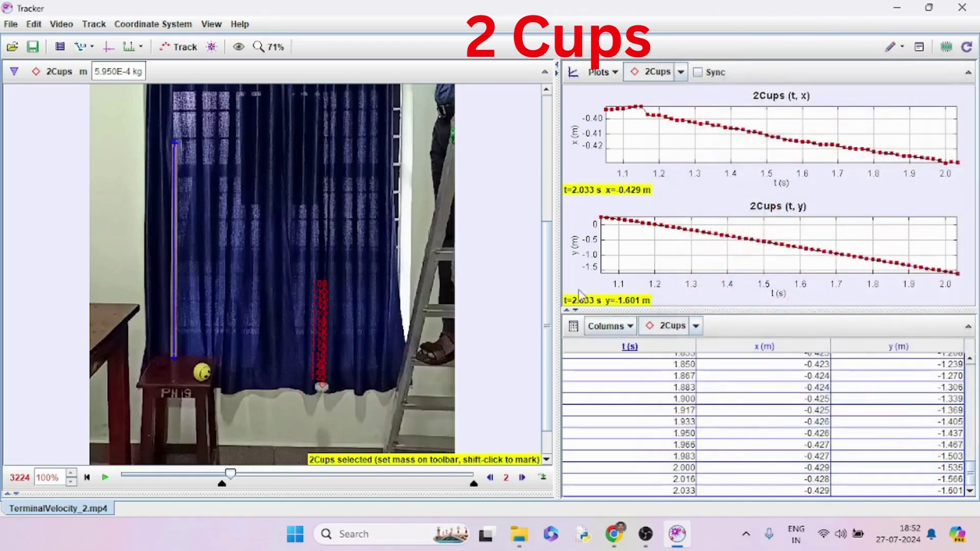
click(577, 145)
click(595, 212)
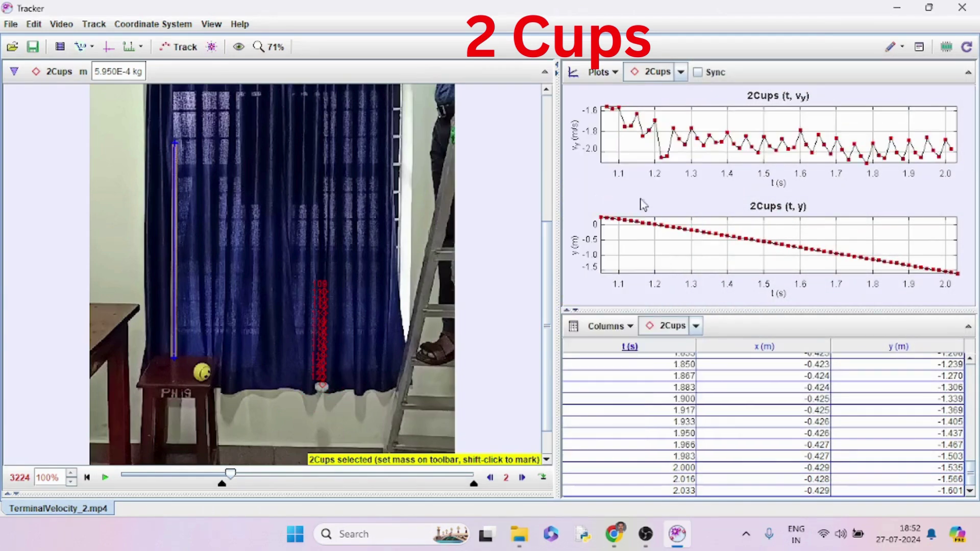
Open the 2Cups vy data in a maximized Data Tool and stretch the vy axis
double_click(727, 130)
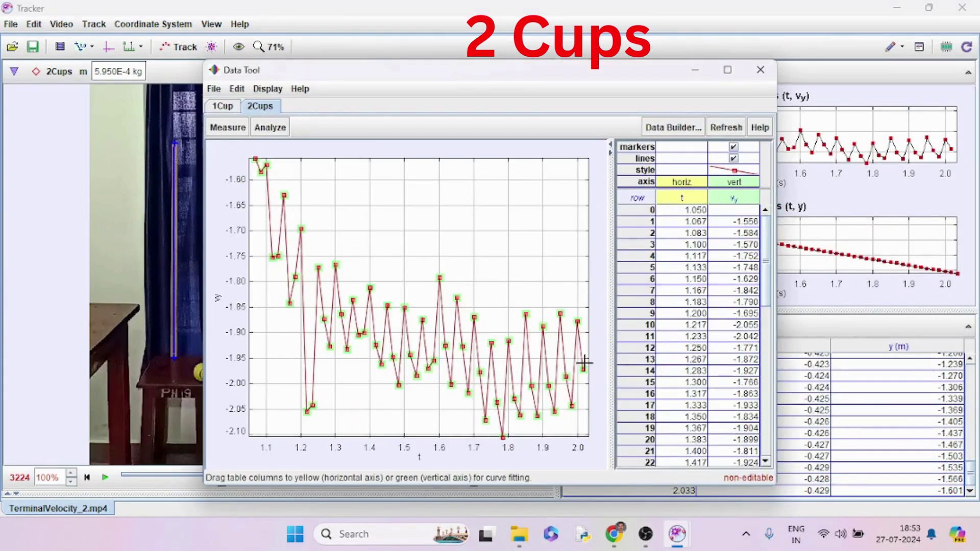
click(727, 70)
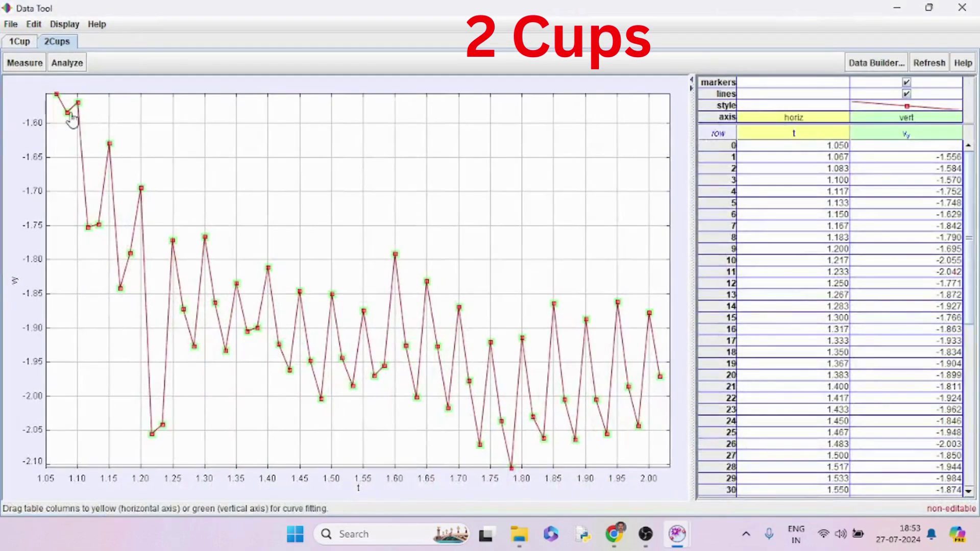
click(937, 8)
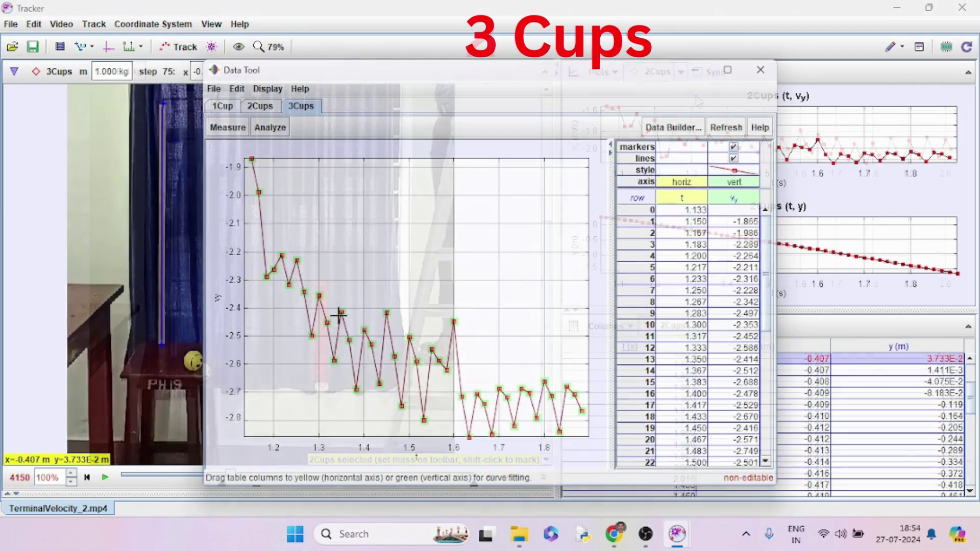
click(728, 69)
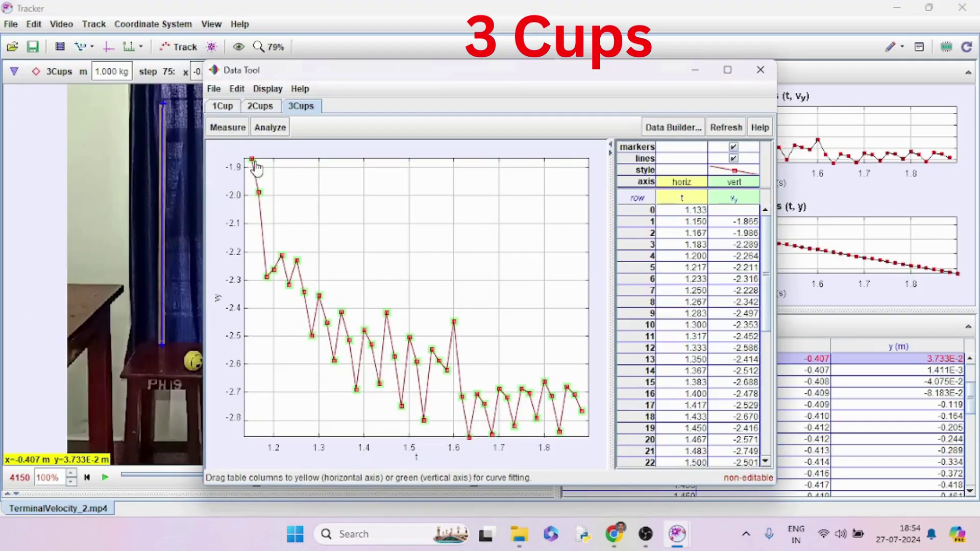
click(728, 70)
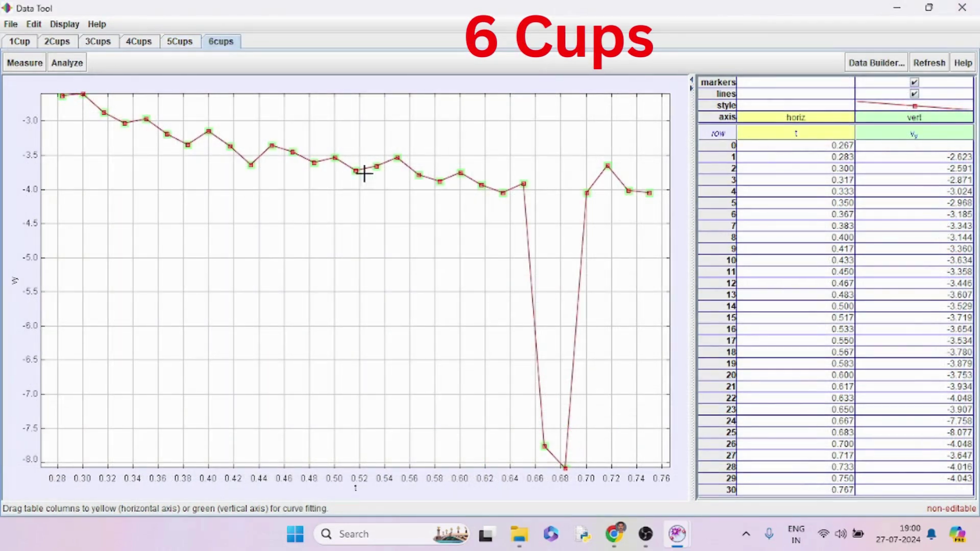
drag(41, 461, 42, 465)
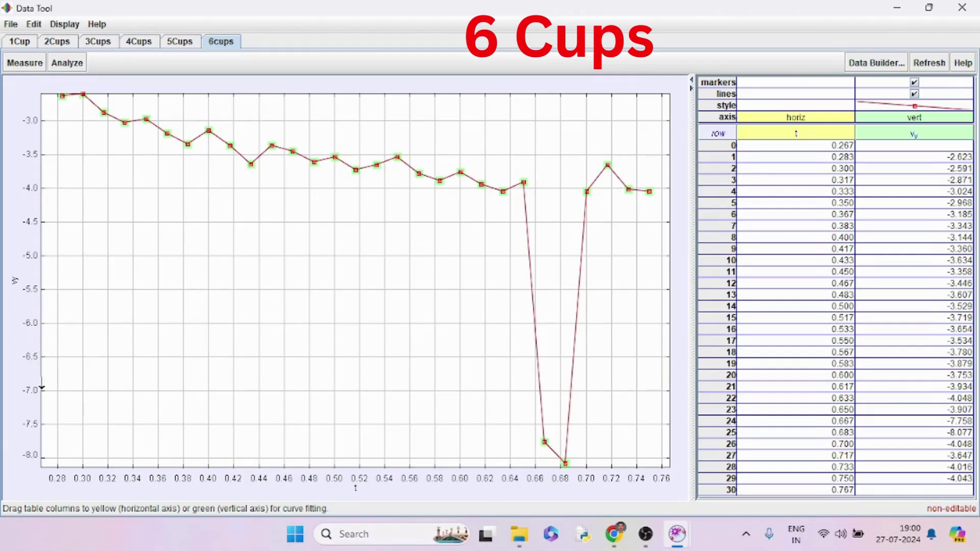
drag(42, 388, 44, 327)
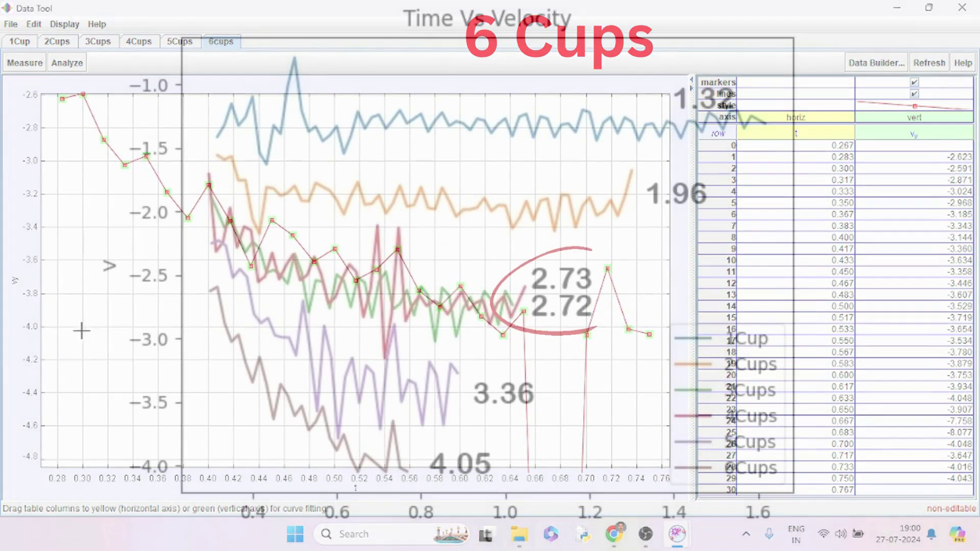